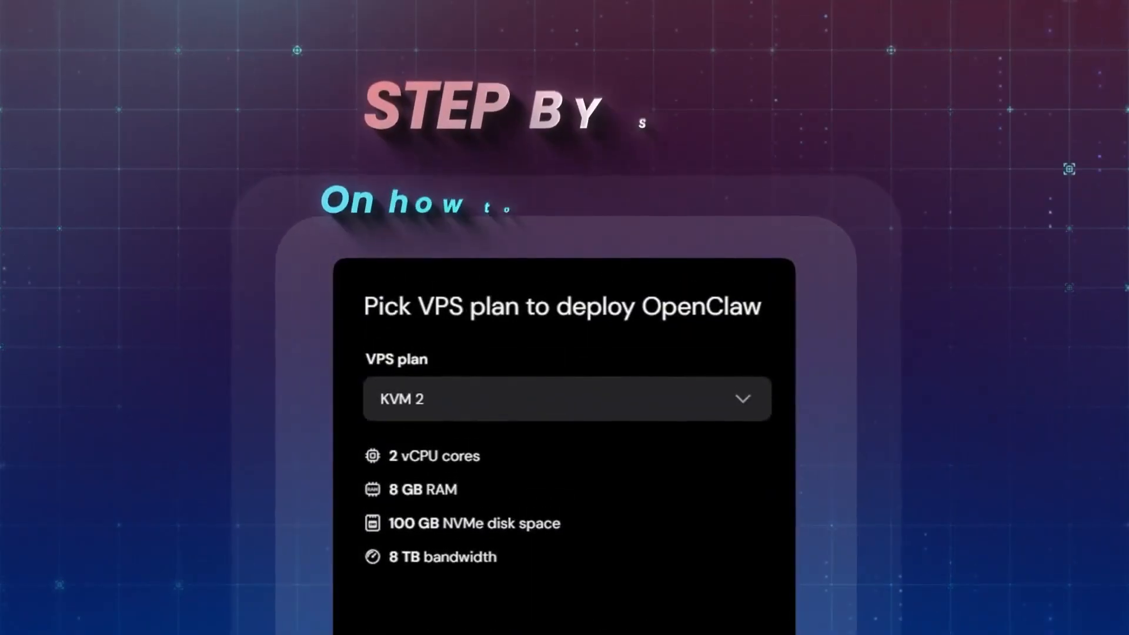
left_click(740, 376)
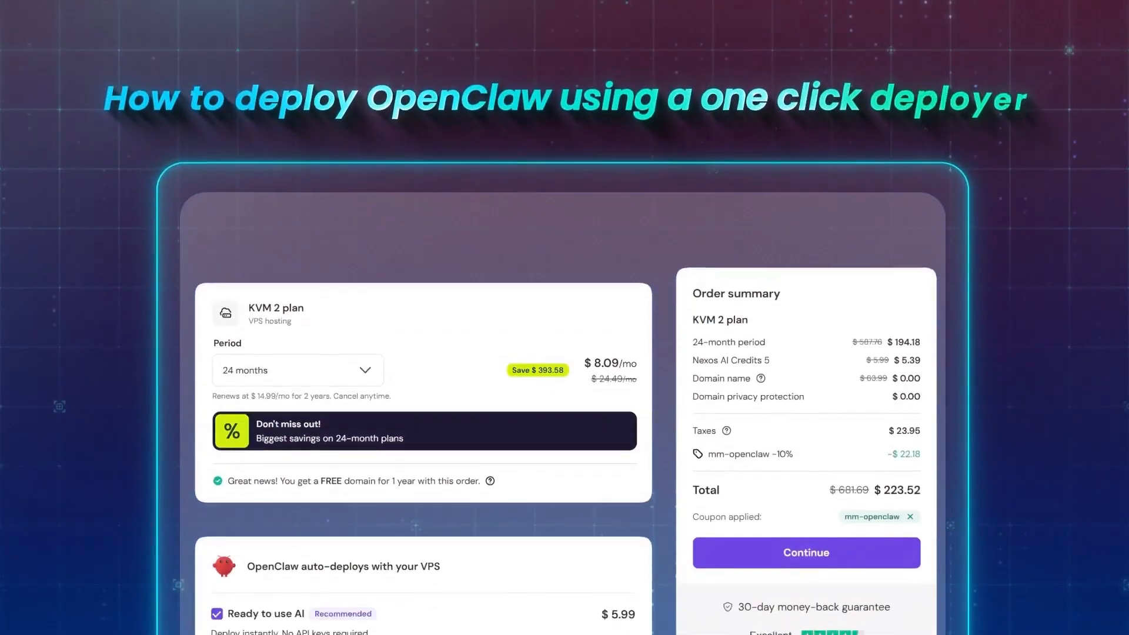
left_click(366, 277)
left_click(362, 330)
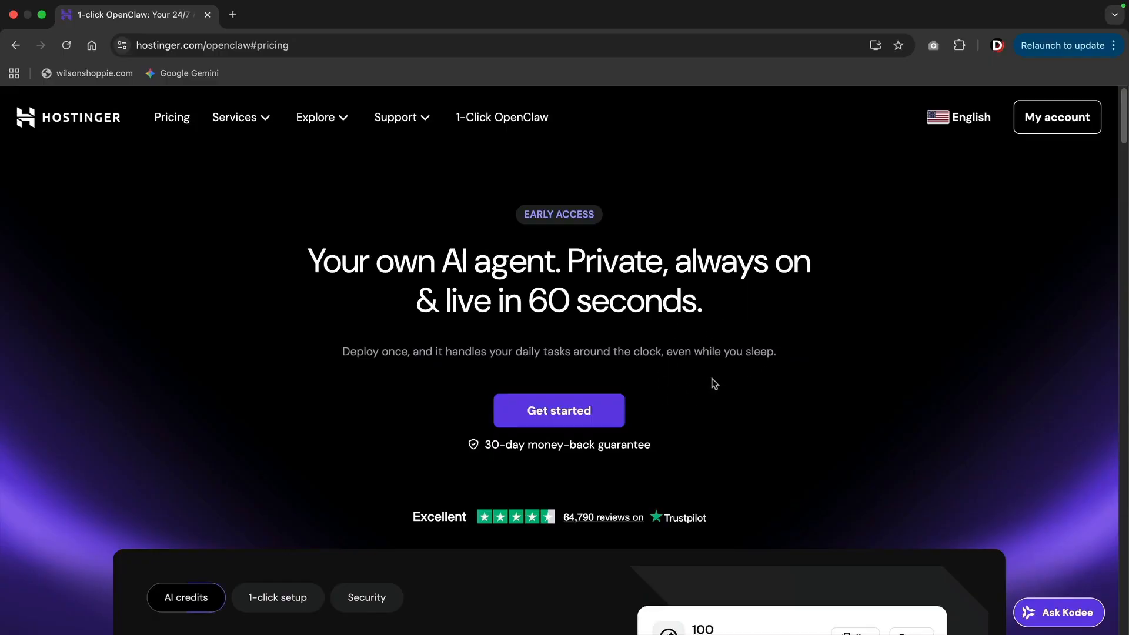
Go to the OpenClaw pricing plans and choose the Managed OpenClaw plan
left_click(571, 421)
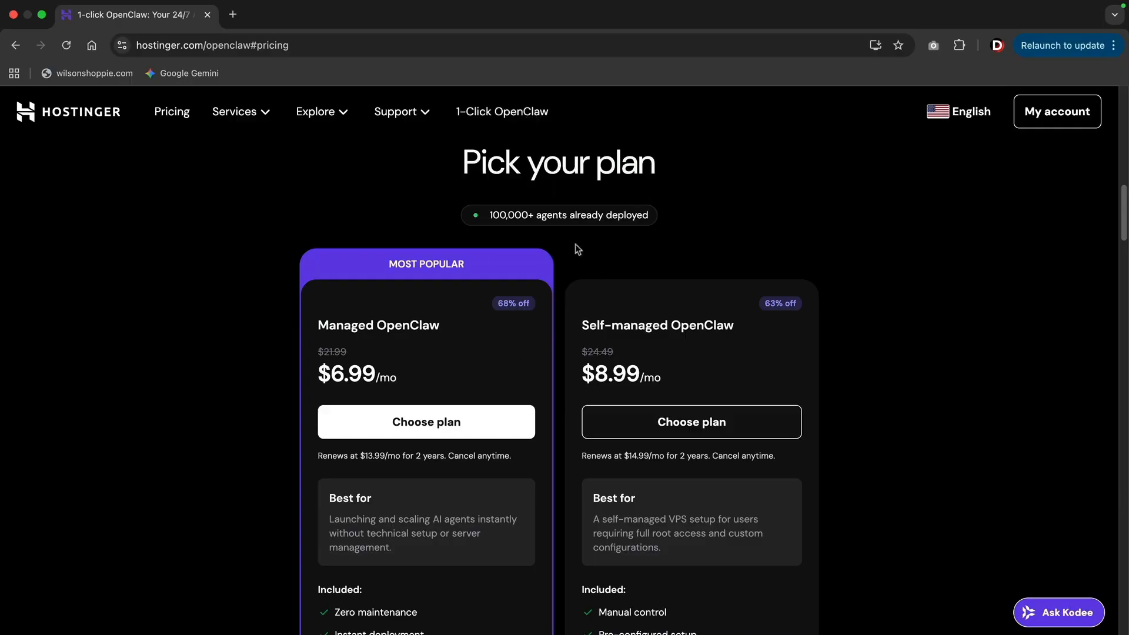
scroll(532, 329, "down", 2)
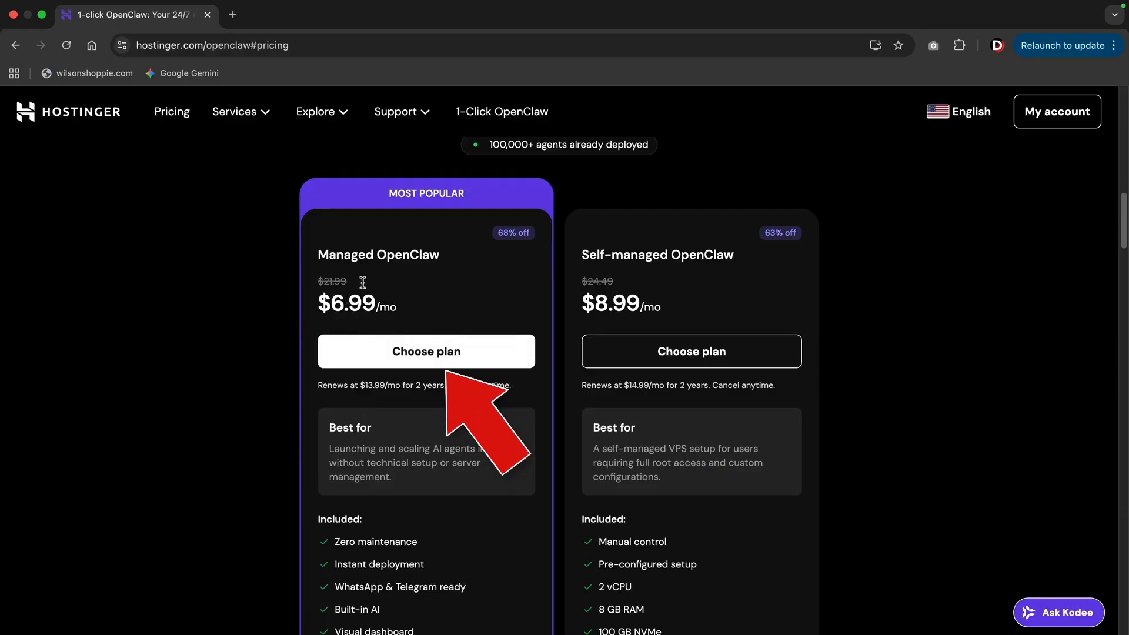
left_click(438, 350)
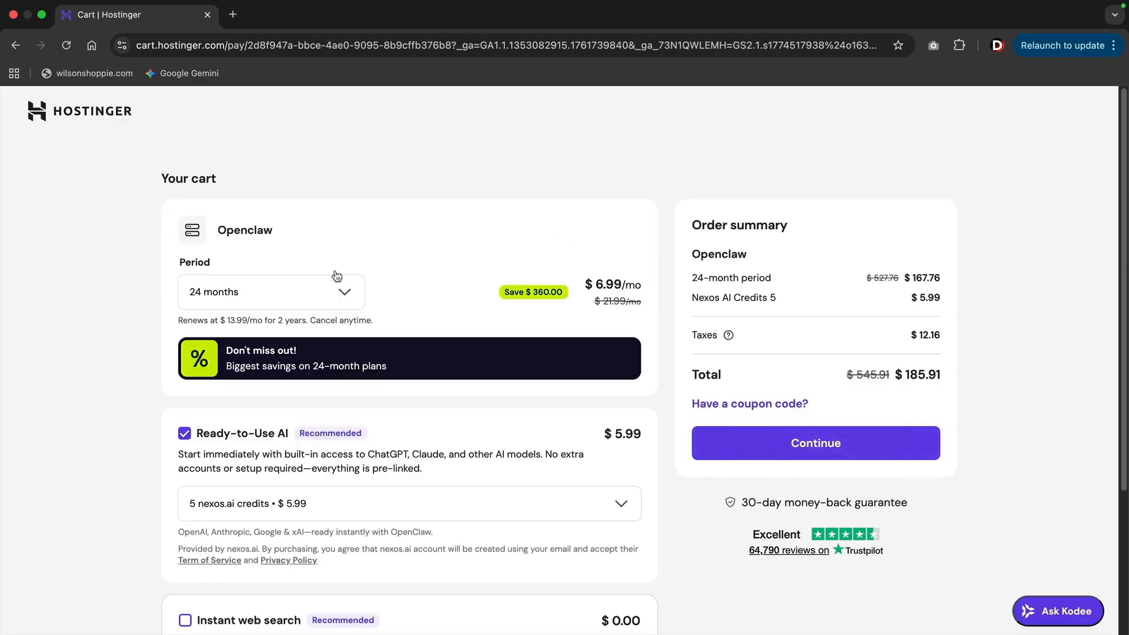
Set the OpenClaw billing period to 12 months and remove the Ready-to-Use AI add-on from the cart
left_click(333, 296)
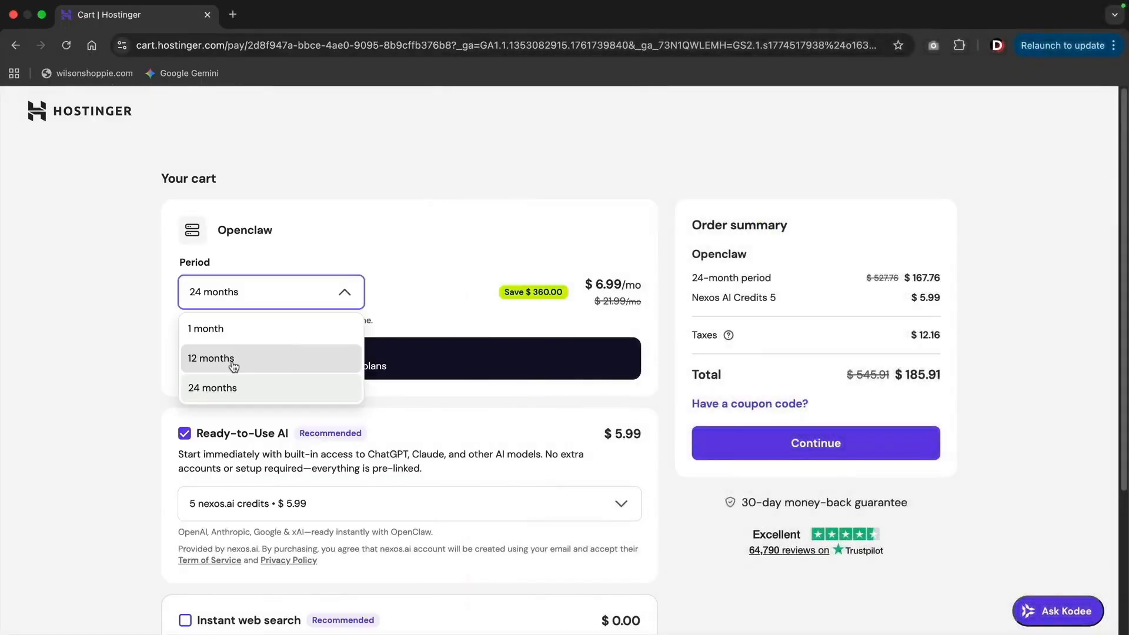
left_click(233, 362)
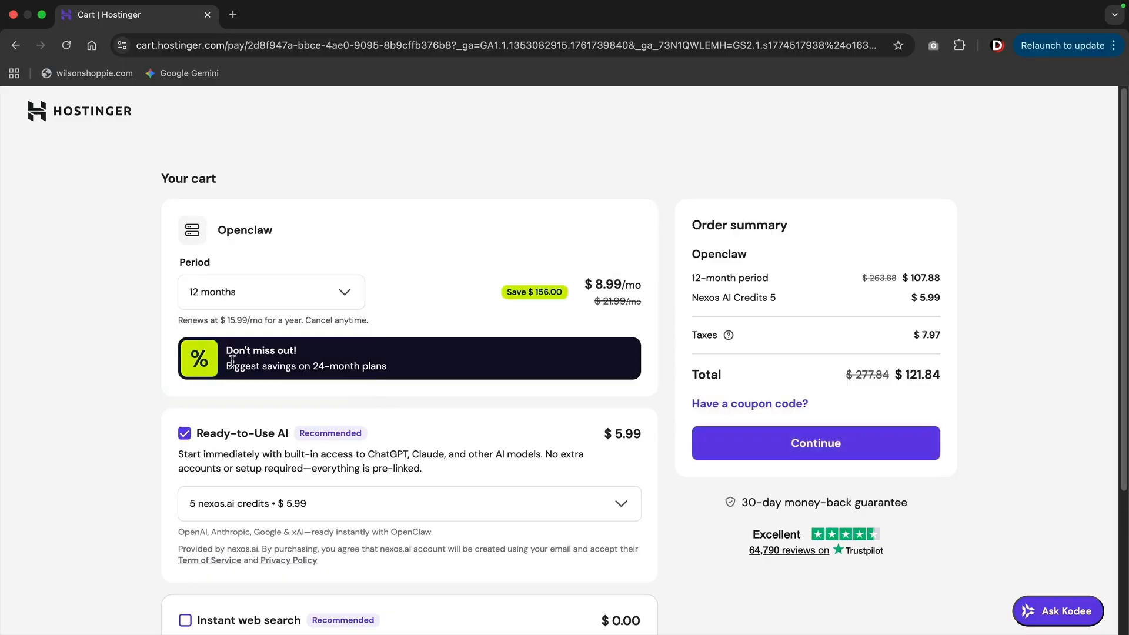
scroll(229, 353, "down", 2)
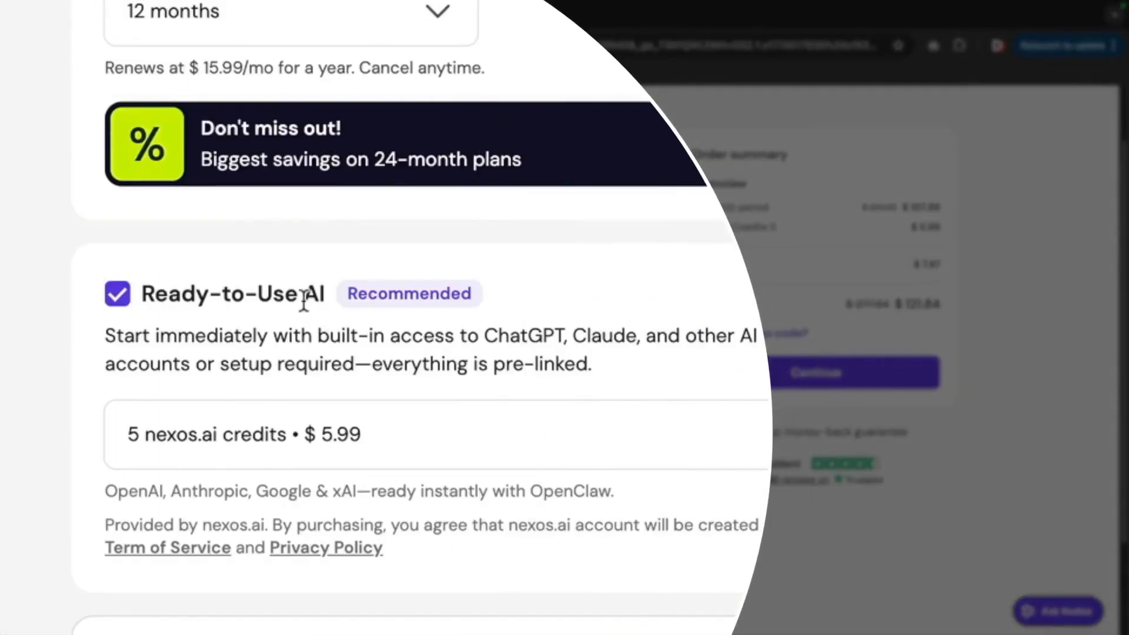
left_click(125, 294)
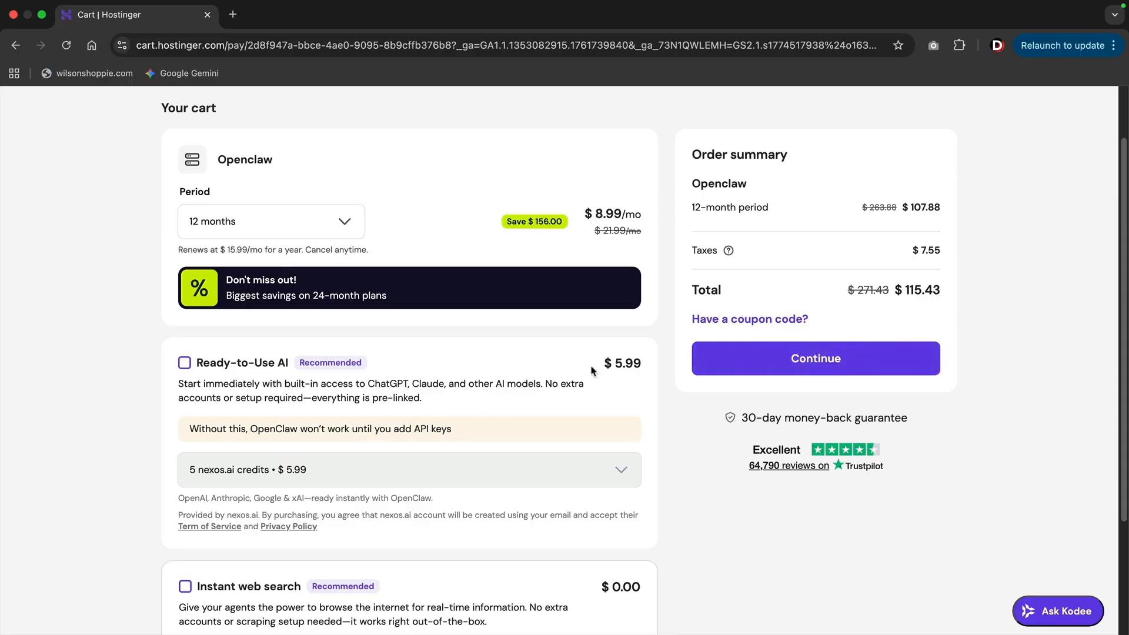
Apply the coupon code DARREL10 to the order
left_click(736, 322)
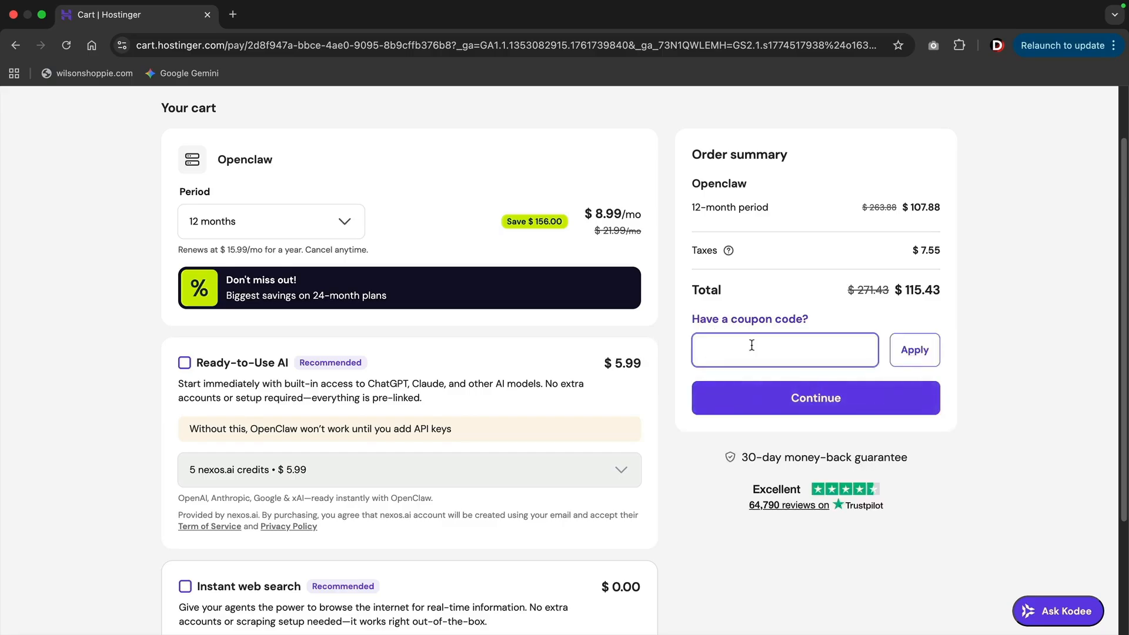
type("DARREL10")
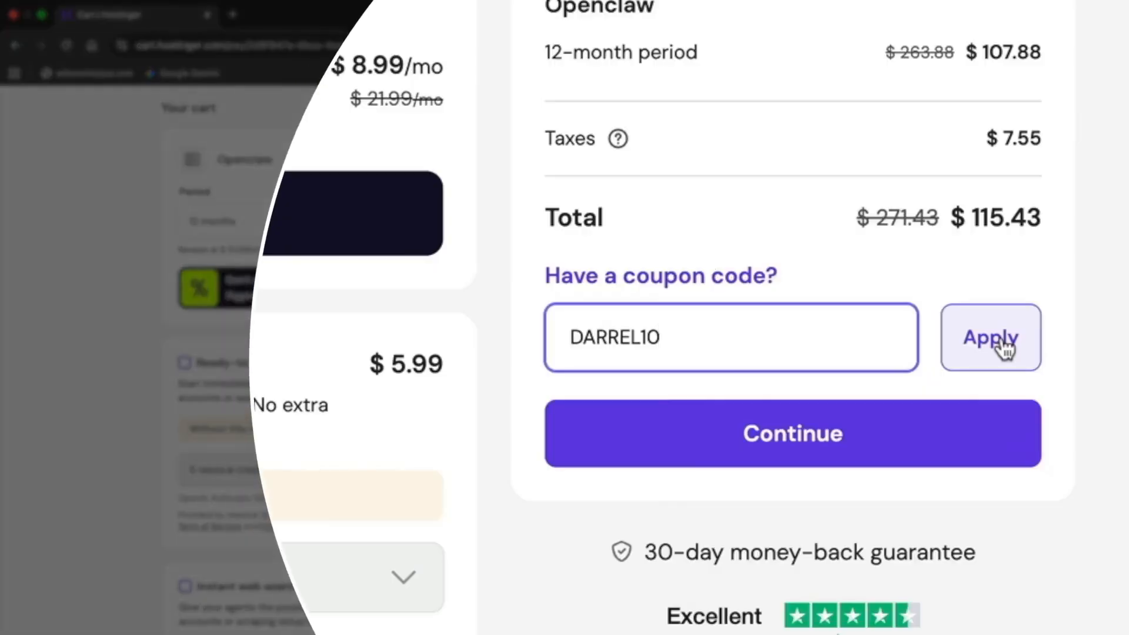
left_click(1003, 343)
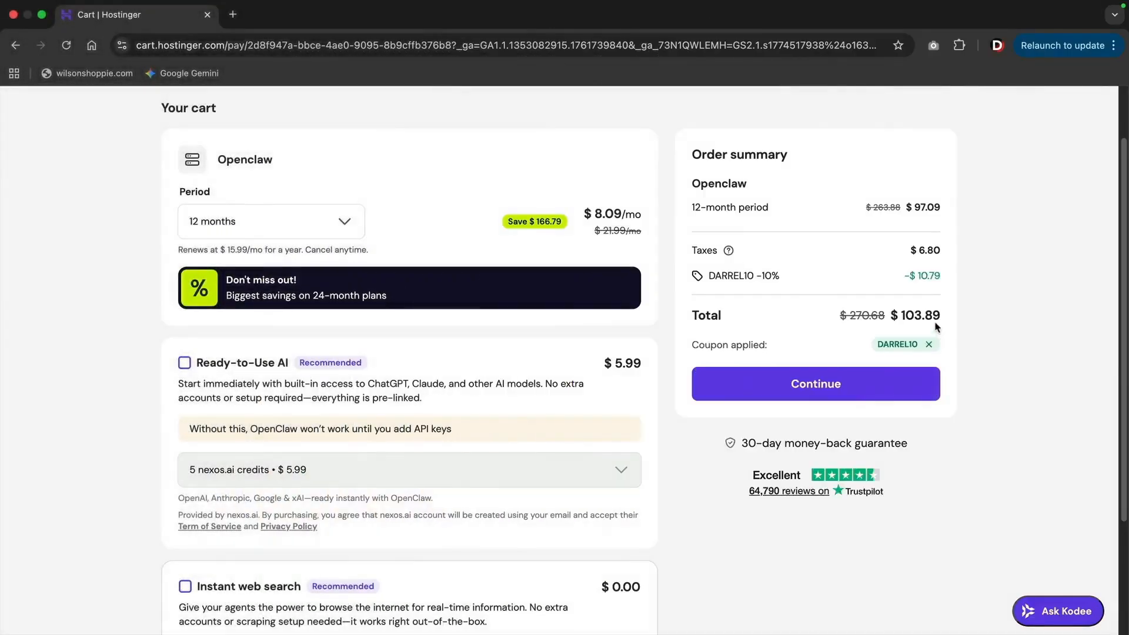
Proceed from the cart to checkout and submit the prefilled billing address
left_click(826, 391)
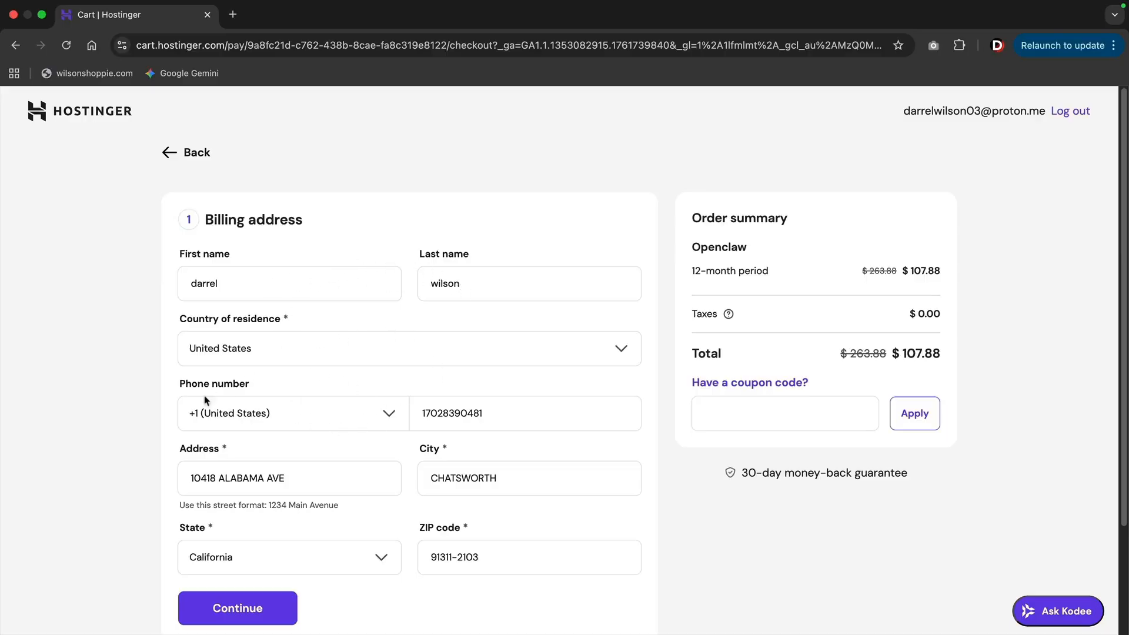
left_click(191, 606)
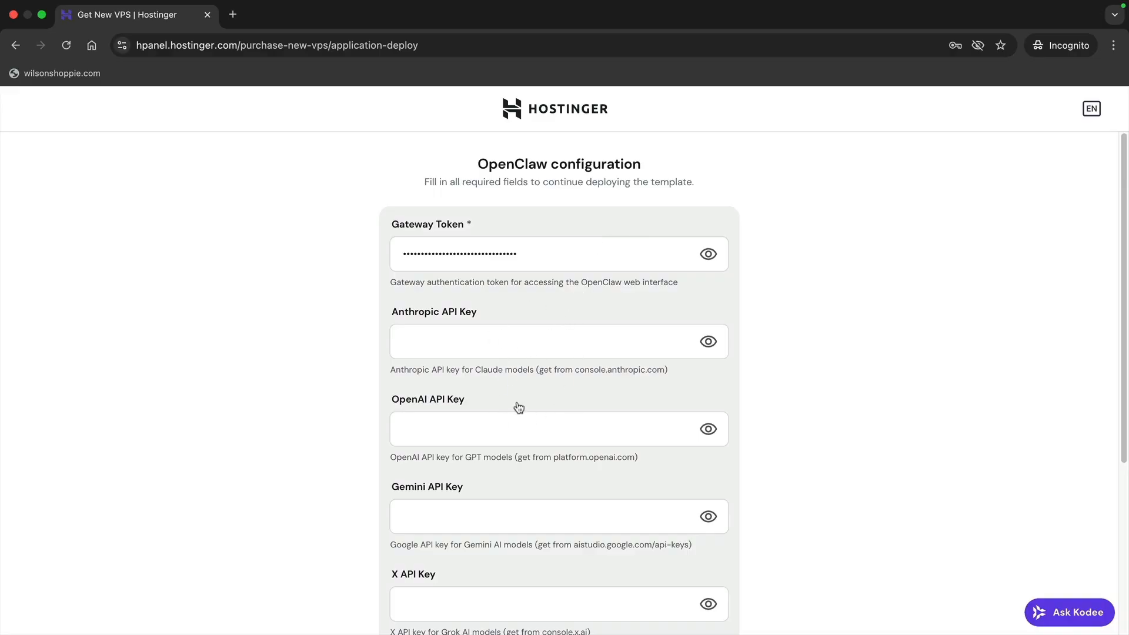
Create a new API key named "Openclaw API" in Google AI Studio for the OpenClaw configuration
scroll(779, 424, "down", 3)
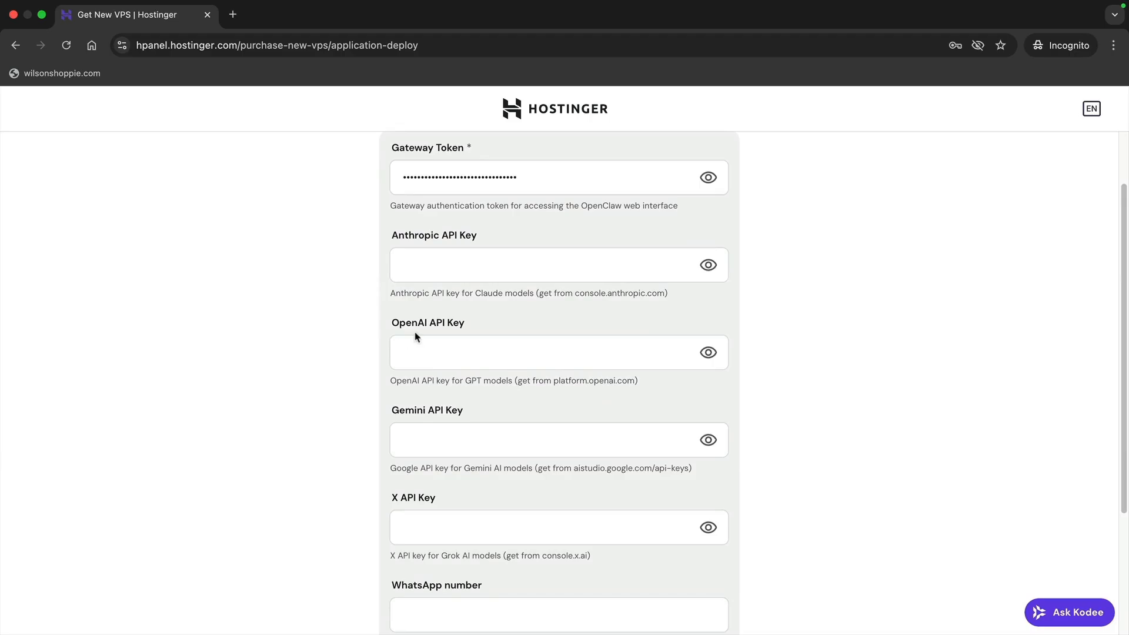
scroll(416, 334, "down", 1)
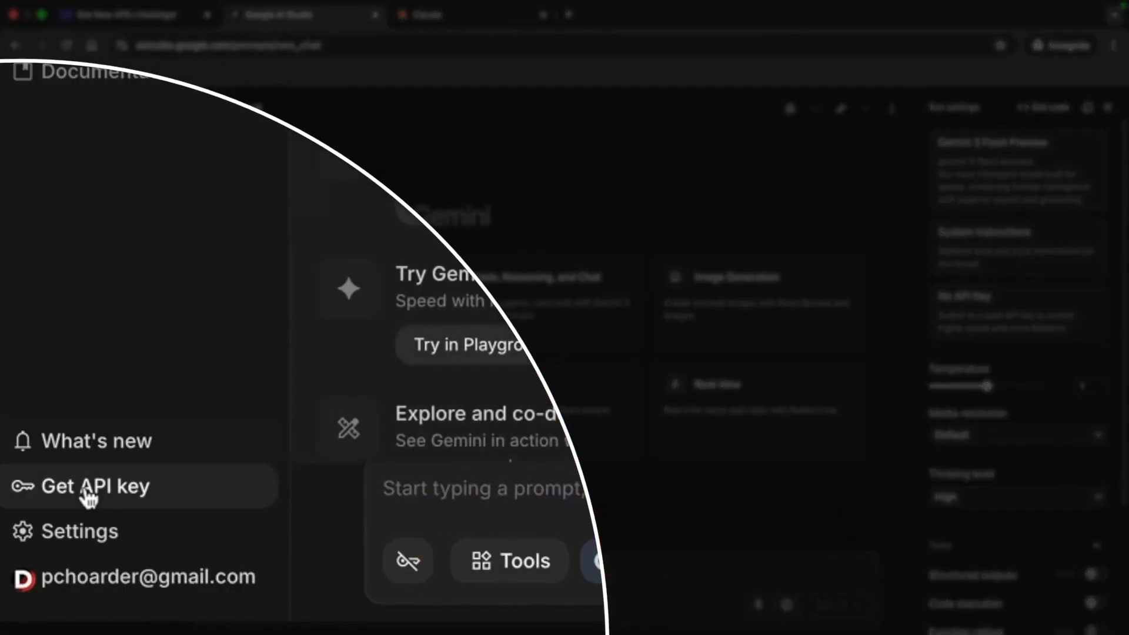
left_click(87, 492)
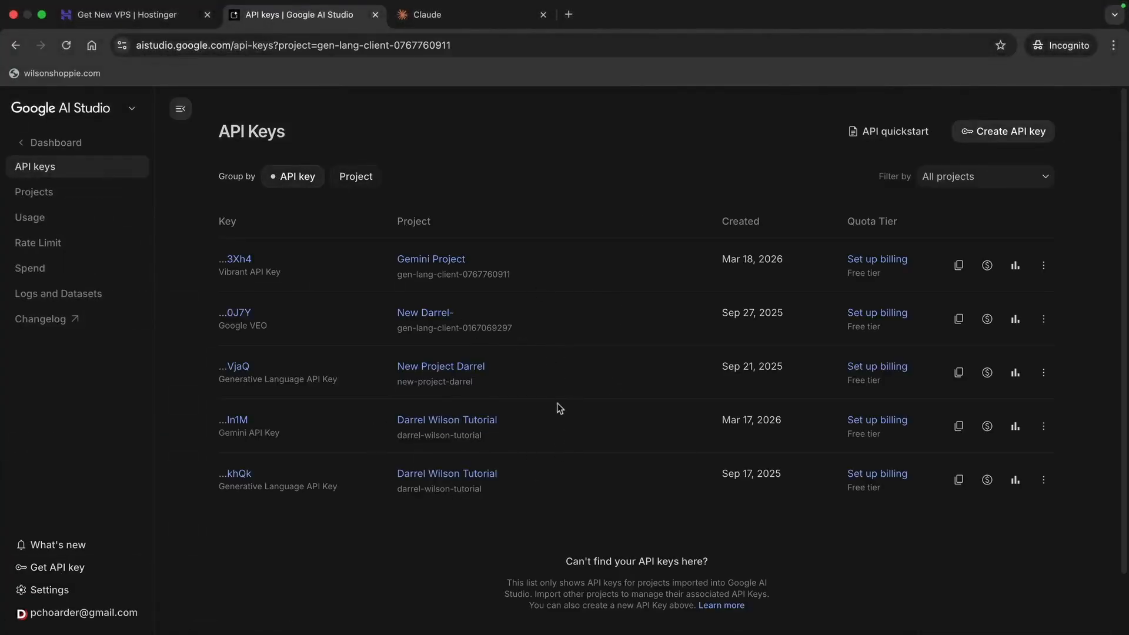
left_click(979, 133)
left_click(536, 336)
triple_click(424, 327)
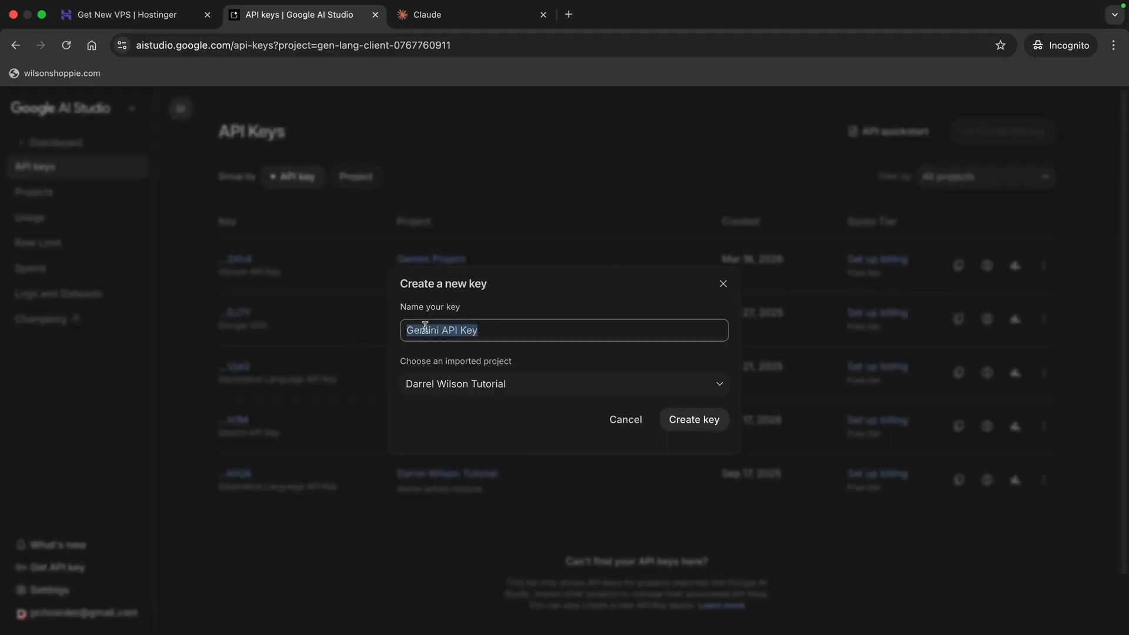
key("super+v")
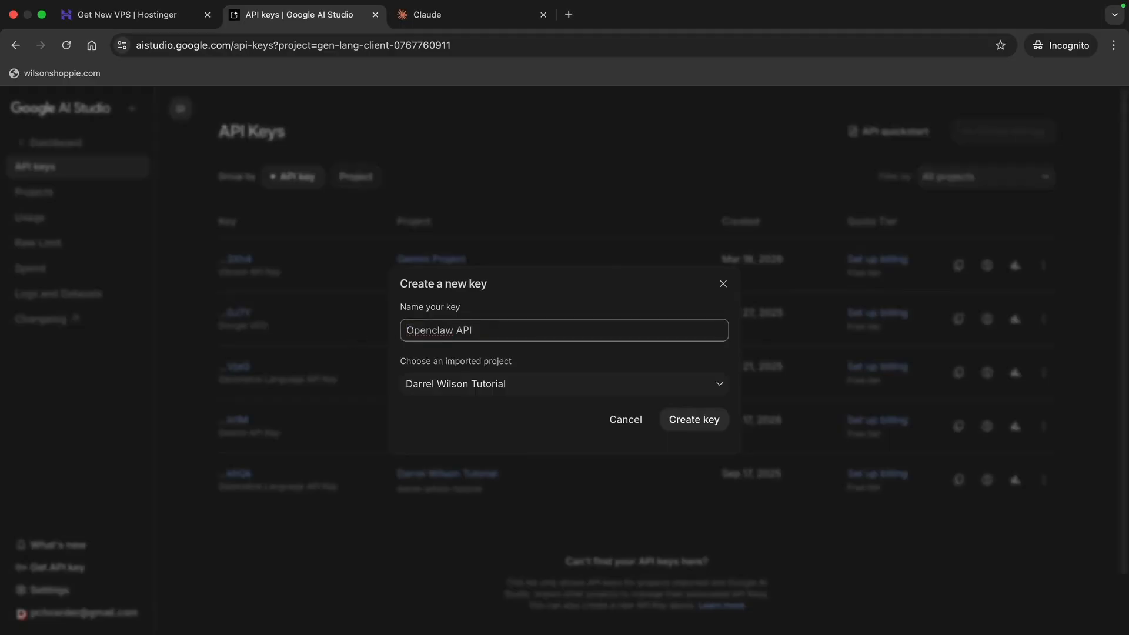
left_click(693, 426)
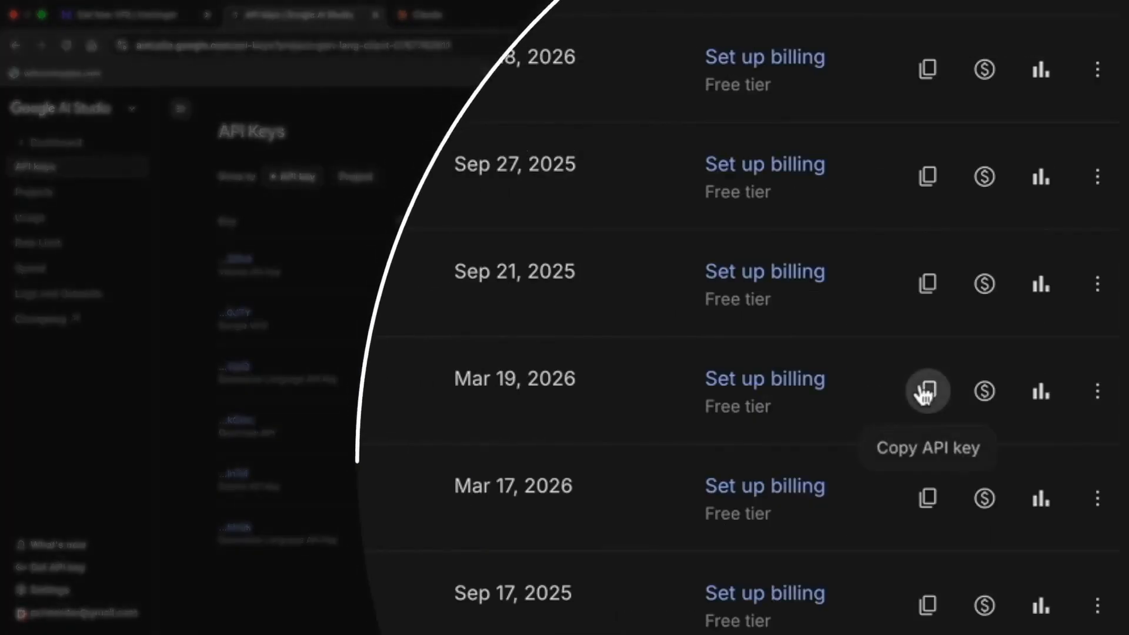
Copy the newly created Google AI Studio key and paste it into the Gemini API Key field of Hostinger's OpenClaw configuration
left_click(928, 391)
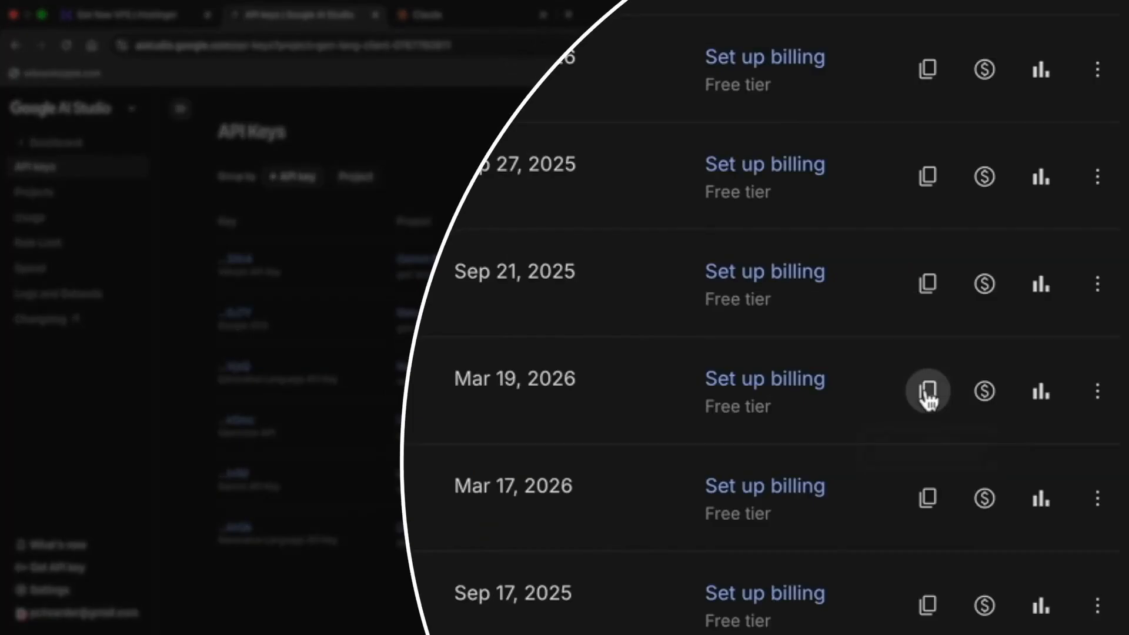
left_click(166, 23)
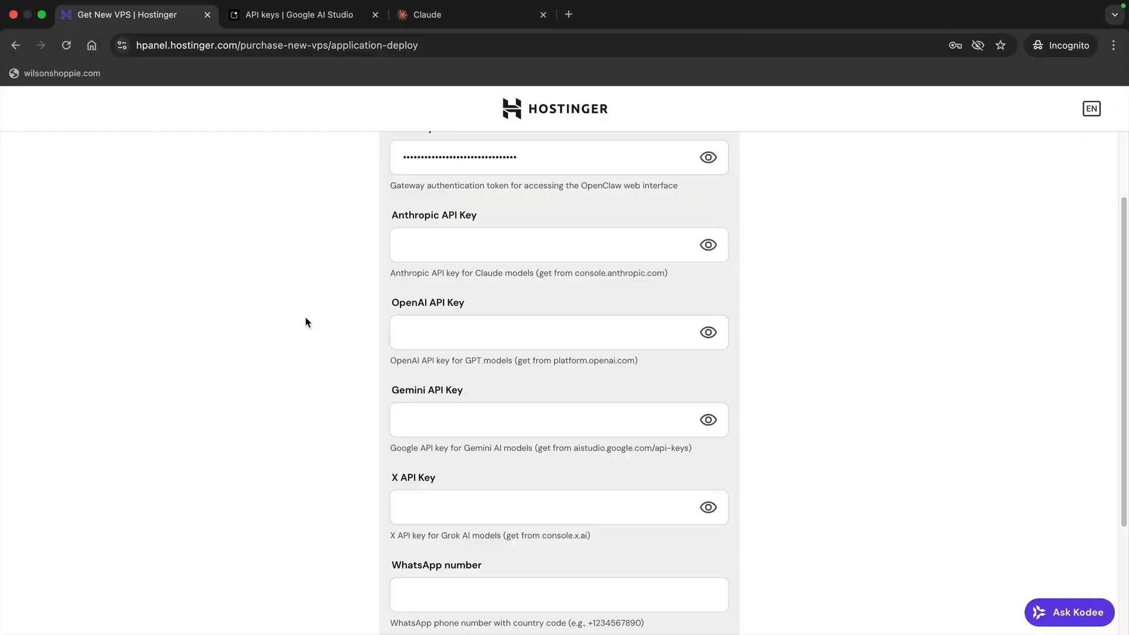
right_click(417, 419)
left_click(454, 485)
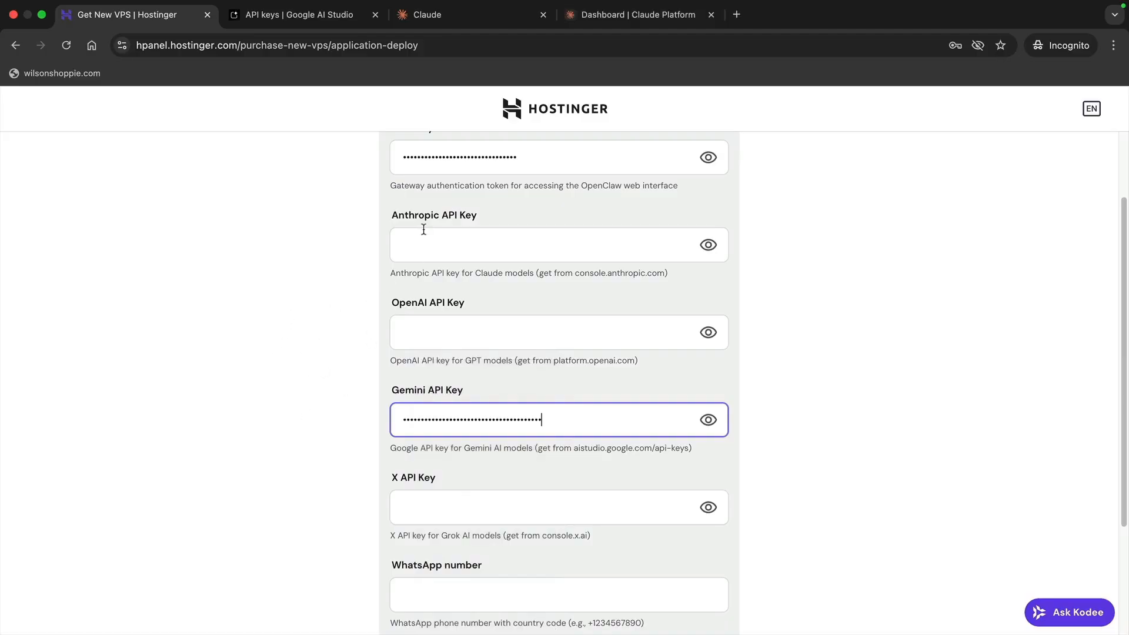
Switch to Claude, open its API Console and go to the API keys page
left_click(446, 15)
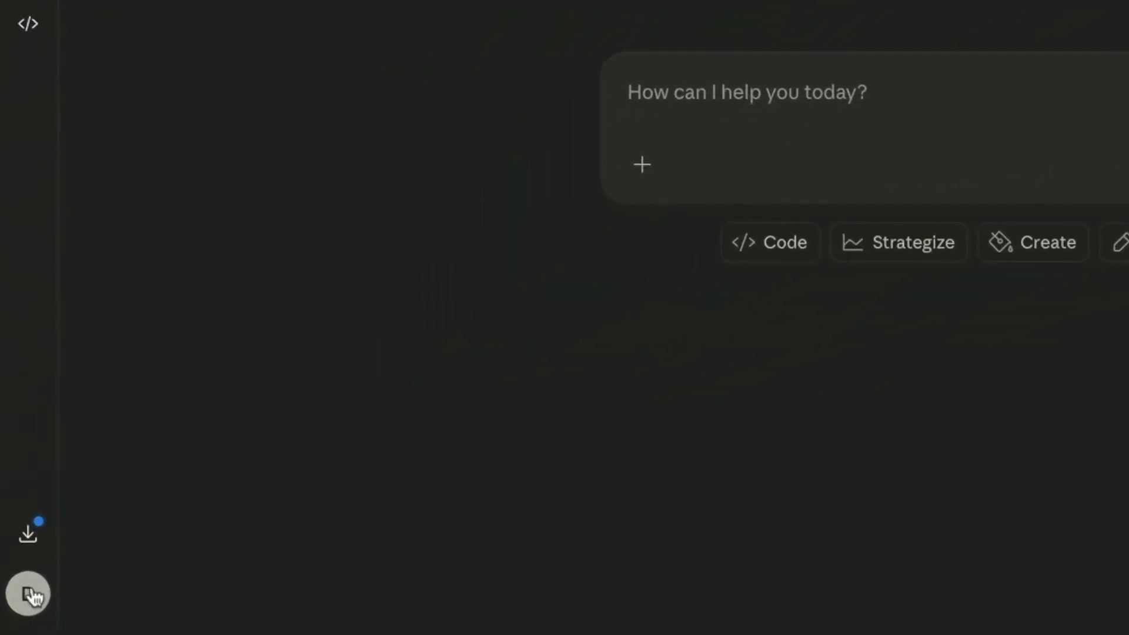
left_click(33, 595)
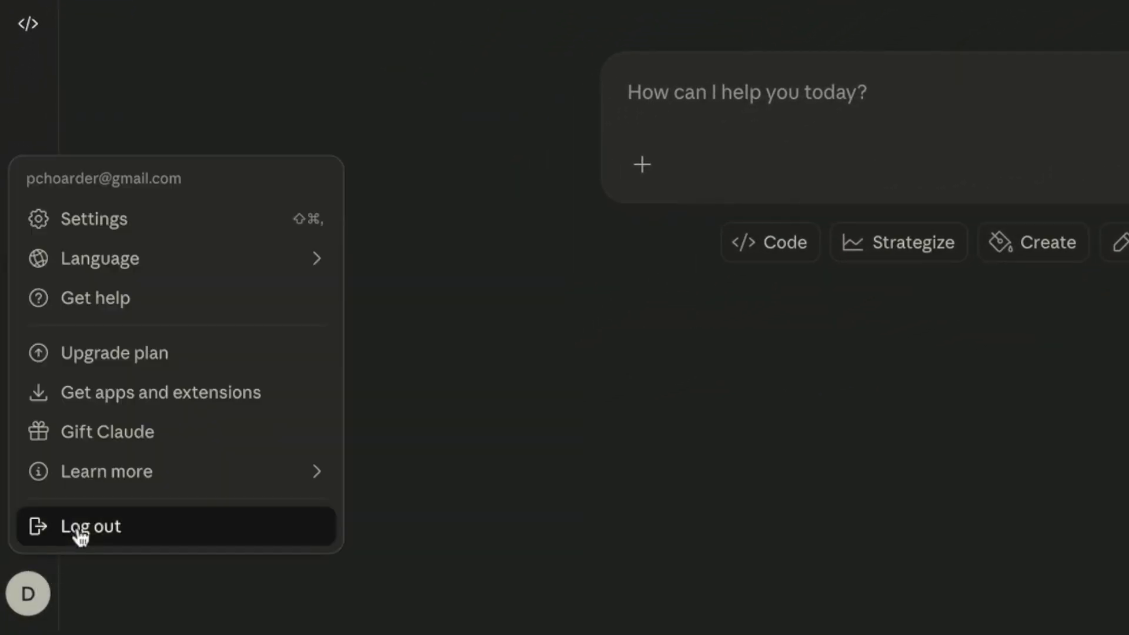
mouse_move(73, 479)
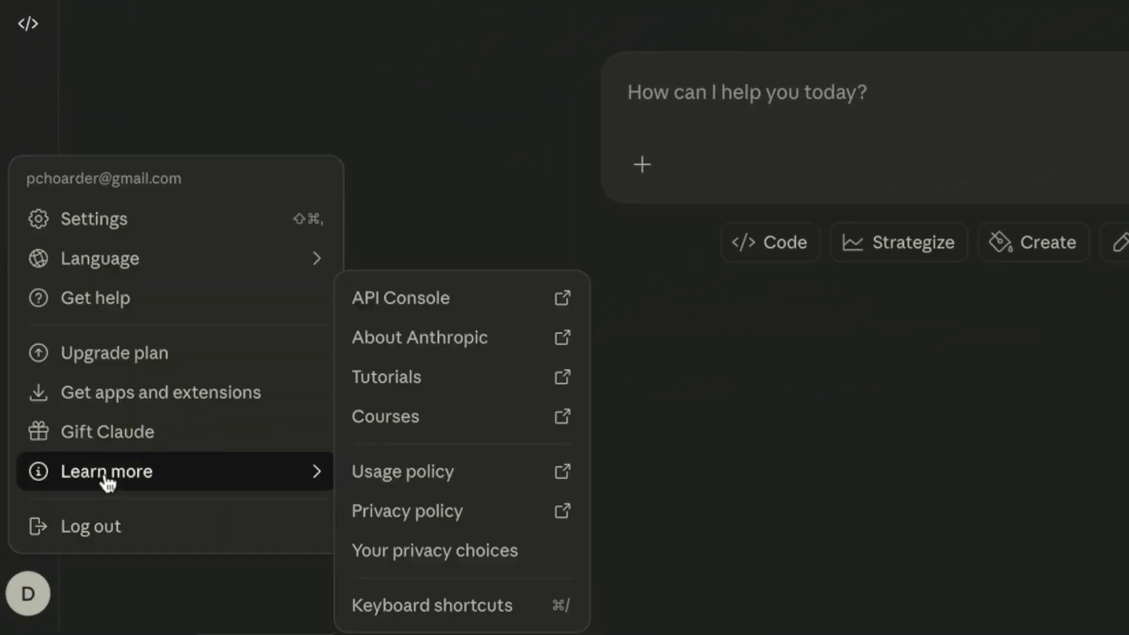
left_click(459, 299)
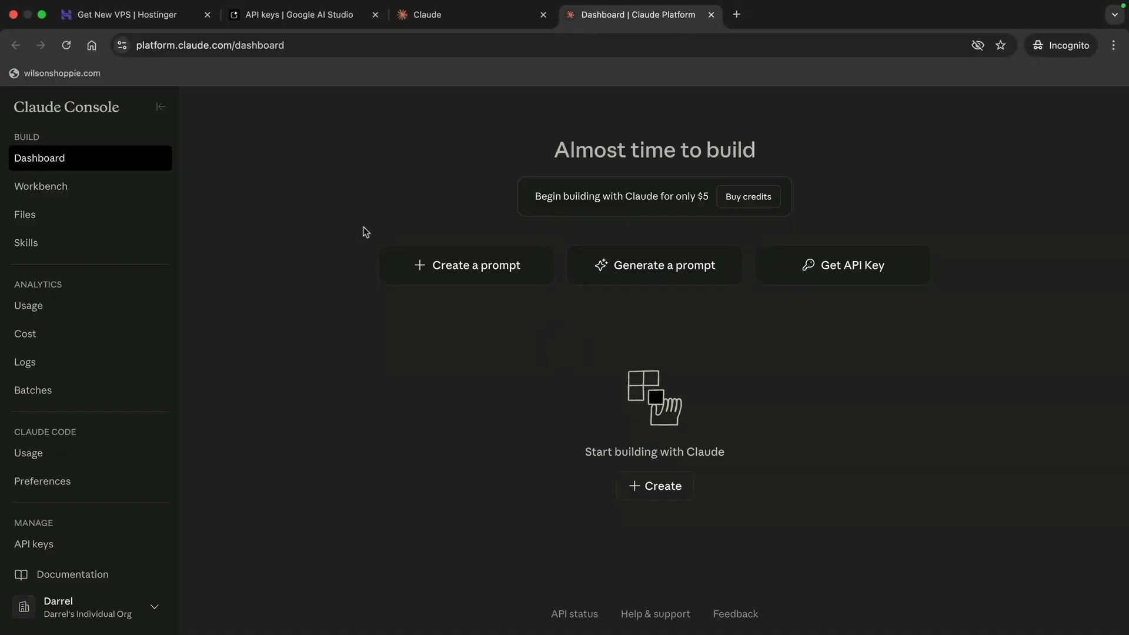
left_click(56, 550)
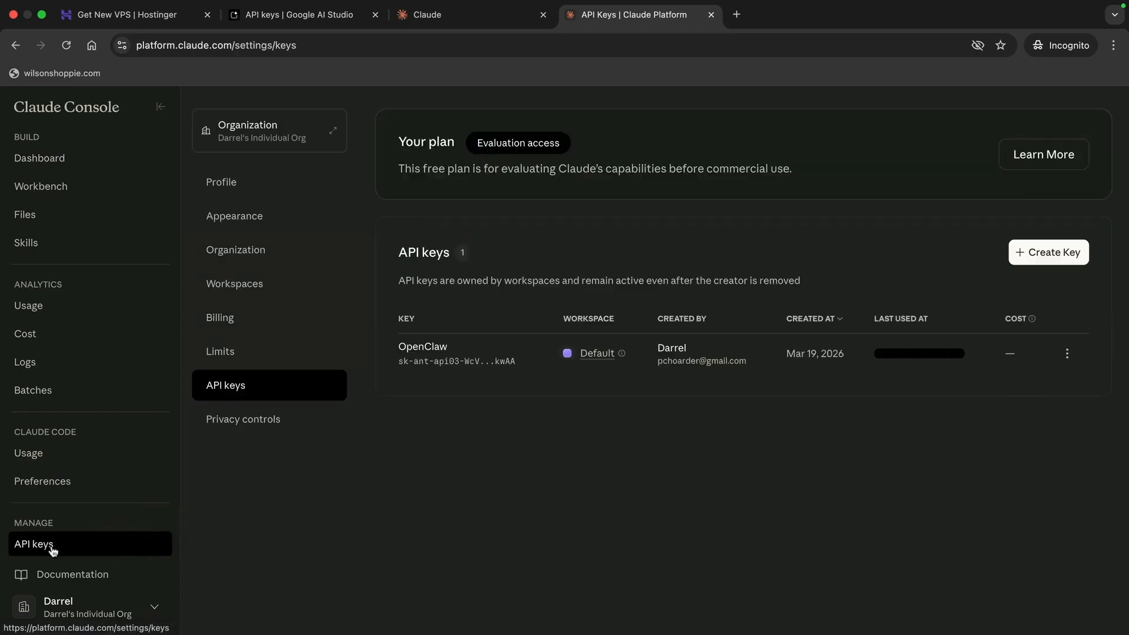
Create a Claude API key named "Openclaw" in the Default workspace
left_click(1039, 257)
left_click(521, 395)
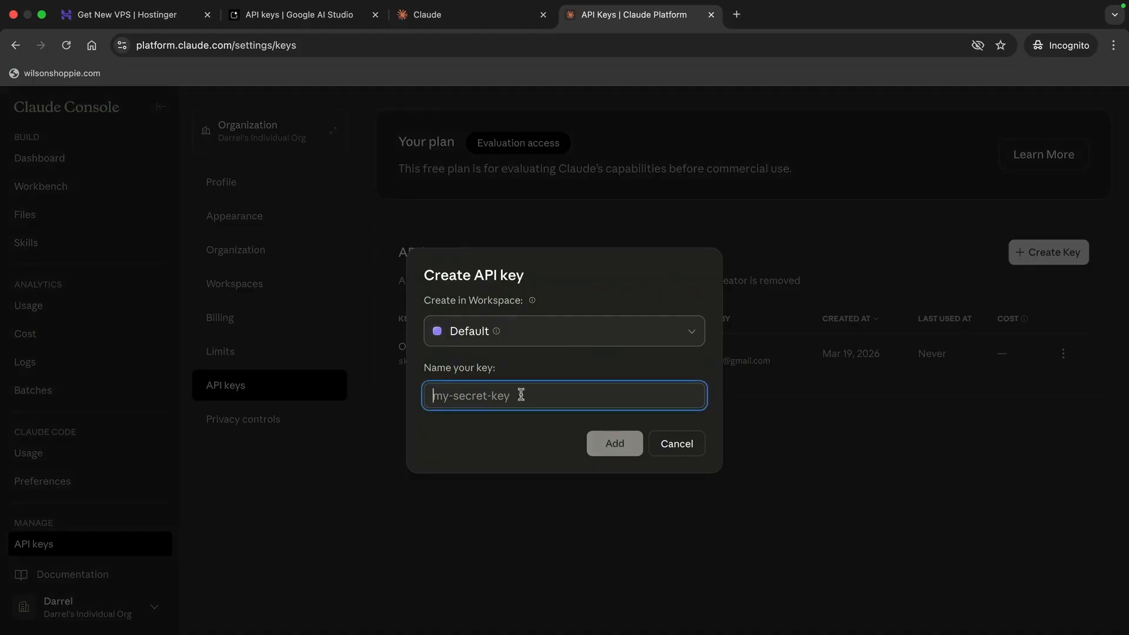
type("Openclaw")
left_click(614, 445)
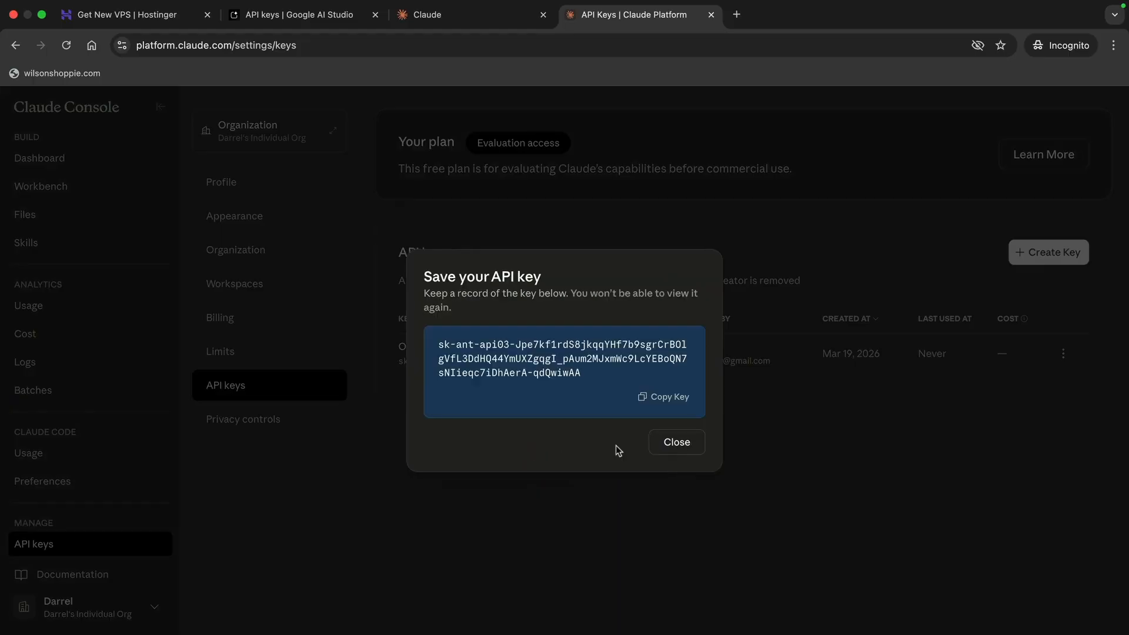
Copy the new Claude API key and paste it into the Anthropic API Key field of Hostinger's OpenClaw configuration
left_click(664, 396)
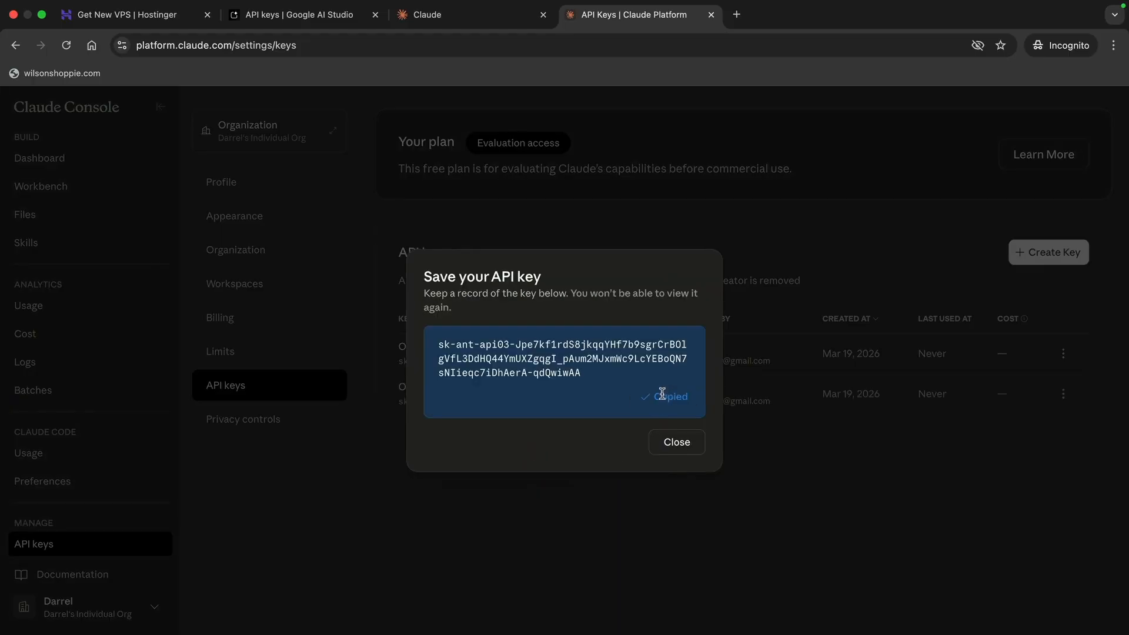
left_click(132, 20)
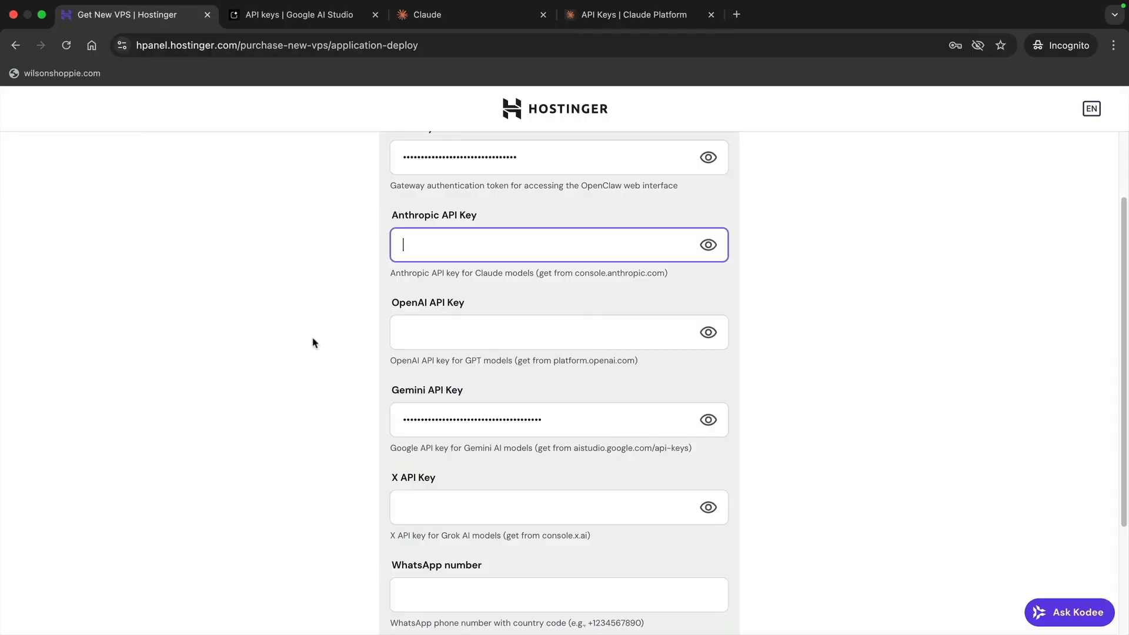
right_click(418, 248)
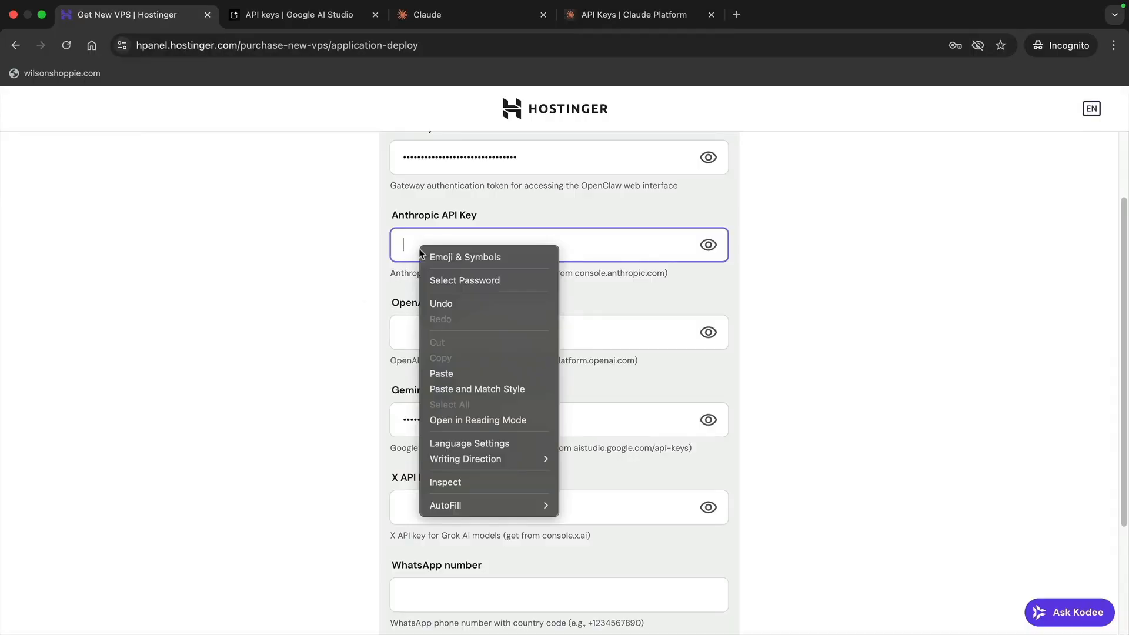
left_click(460, 374)
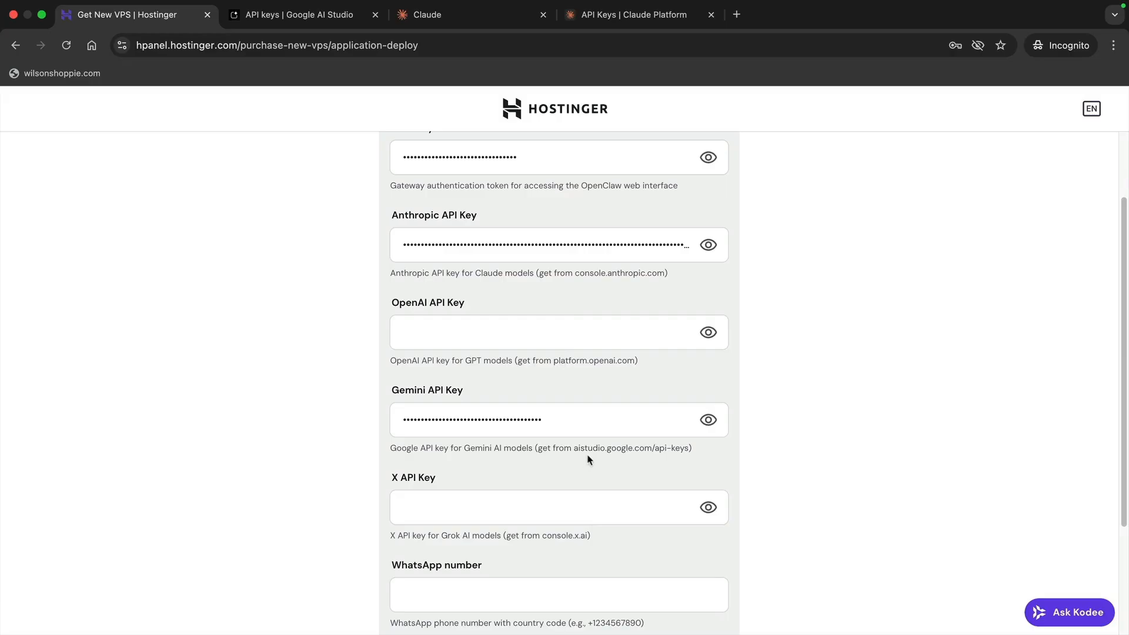
scroll(693, 419, "up", 1)
scroll(717, 403, "up", 1)
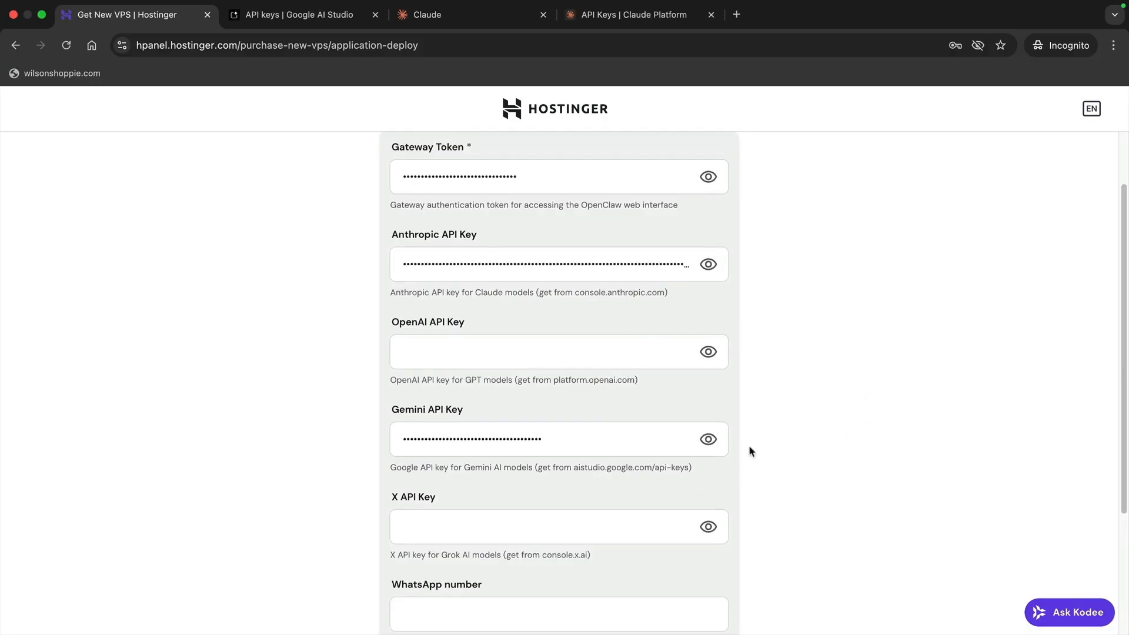
Deploy OpenClaw with the configured API keys and open the openclaw-cf8f project from the Docker projects list
scroll(748, 449, "down", 3)
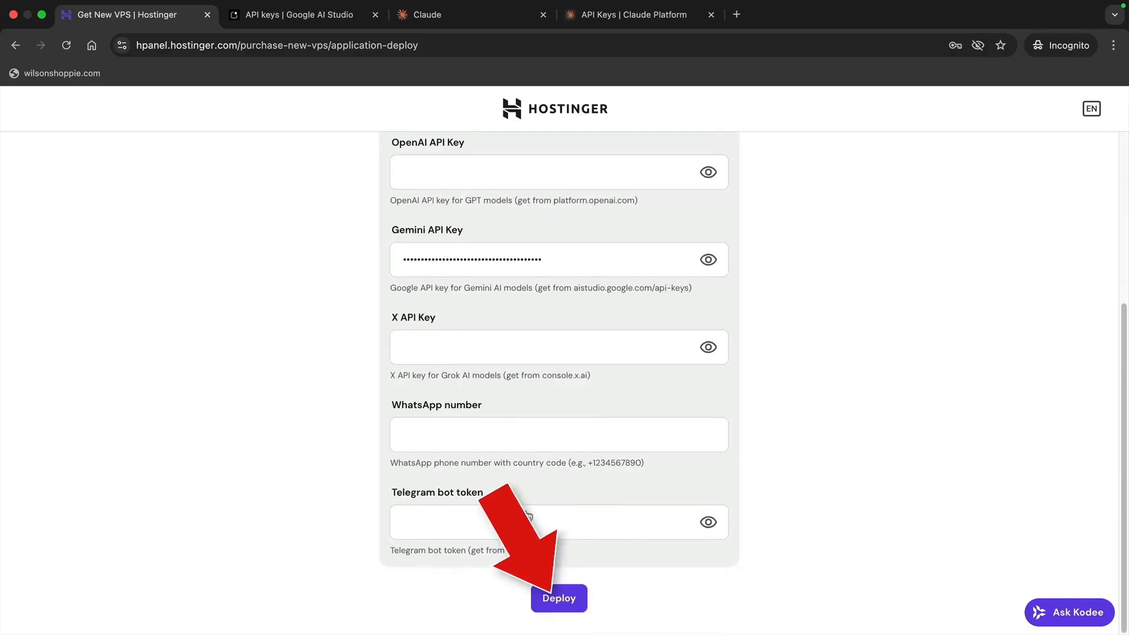
left_click(558, 606)
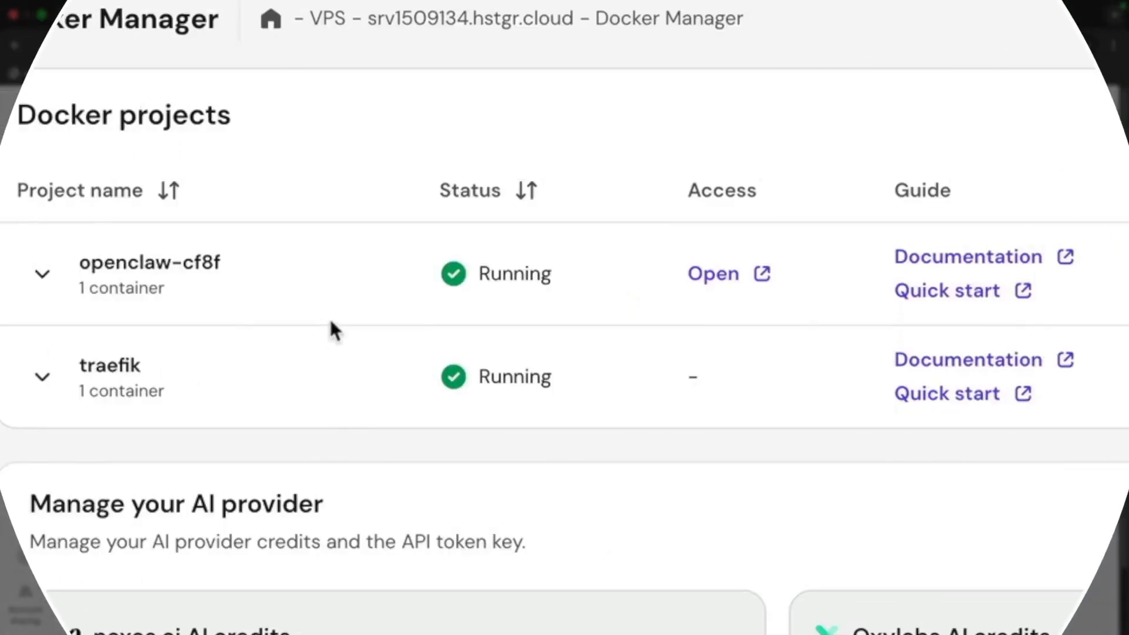
left_click(713, 281)
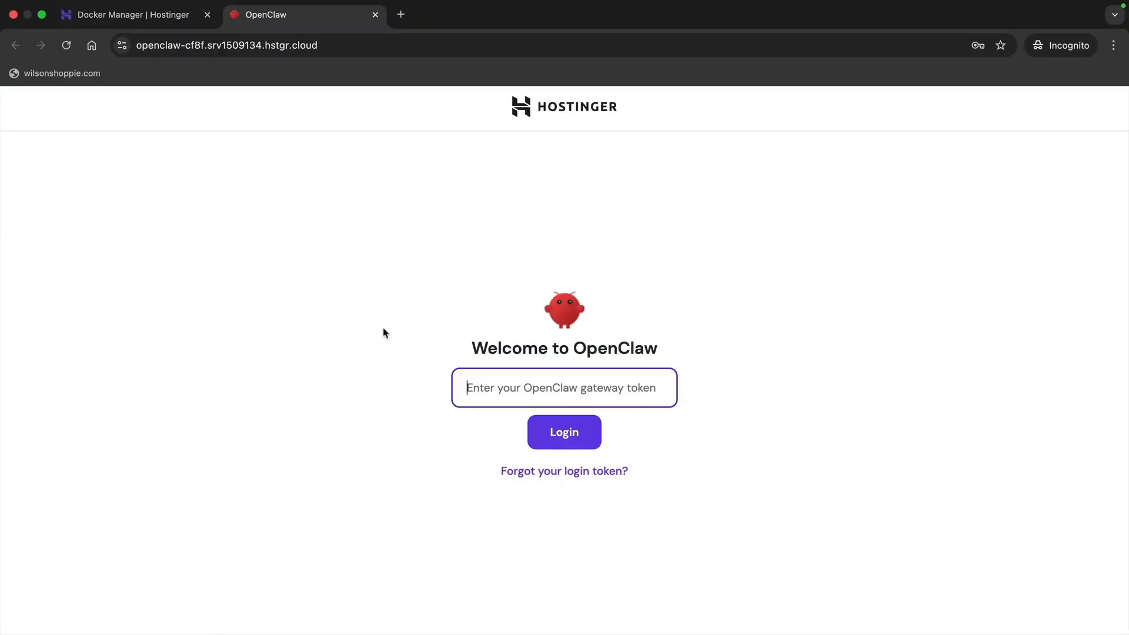
Copy the openclaw-cf8f gateway token from Docker Manager and log in to OpenClaw with it
left_click(169, 19)
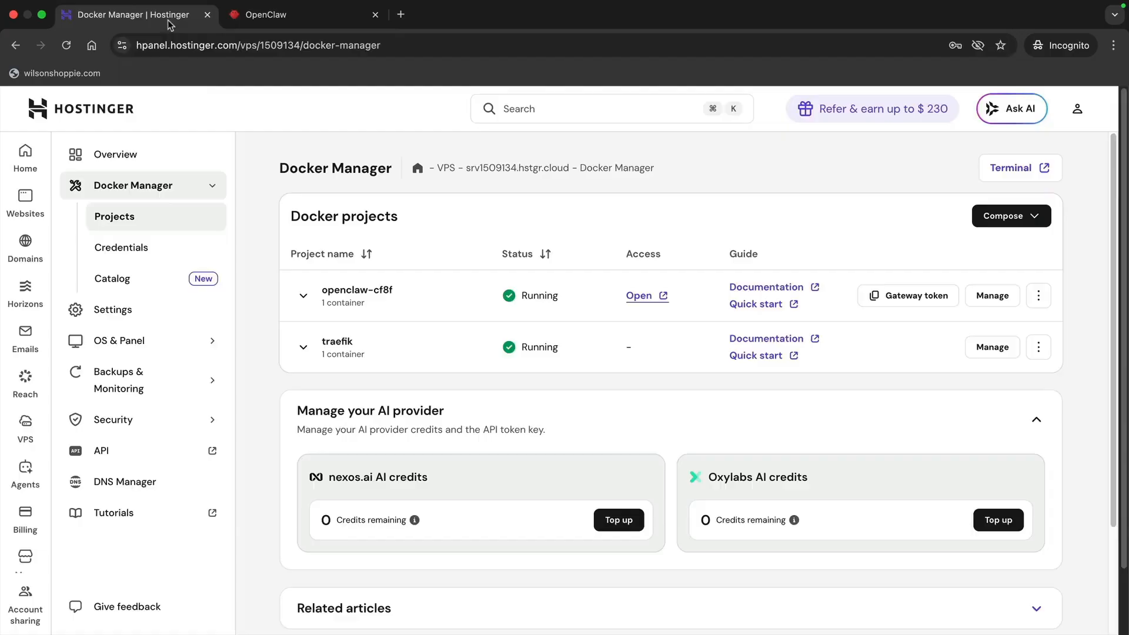
left_click(905, 309)
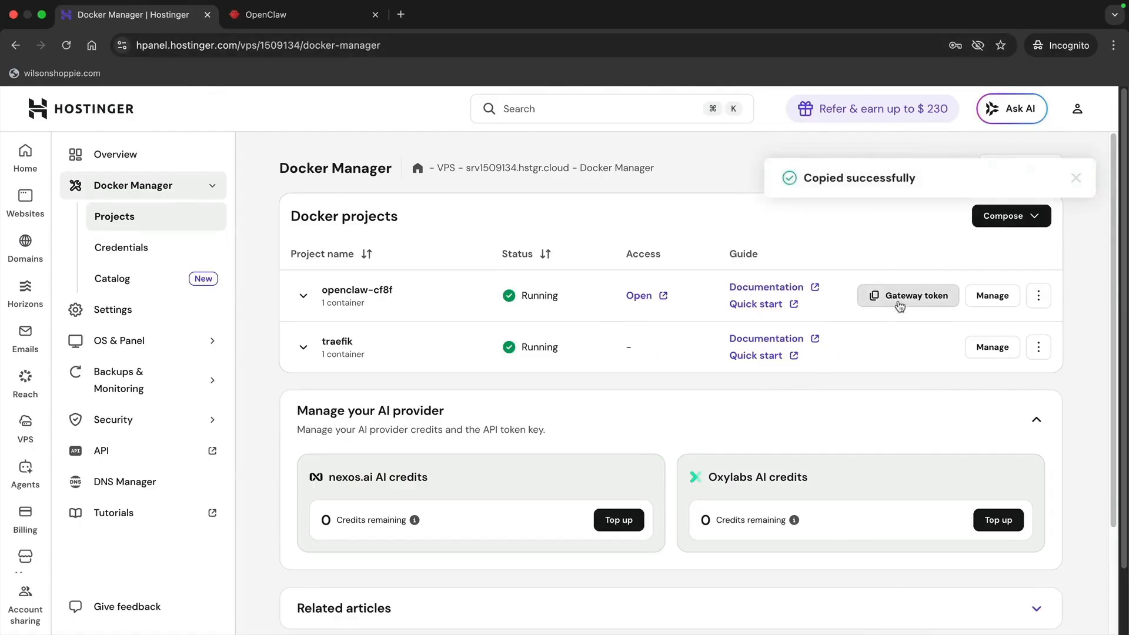
left_click(299, 22)
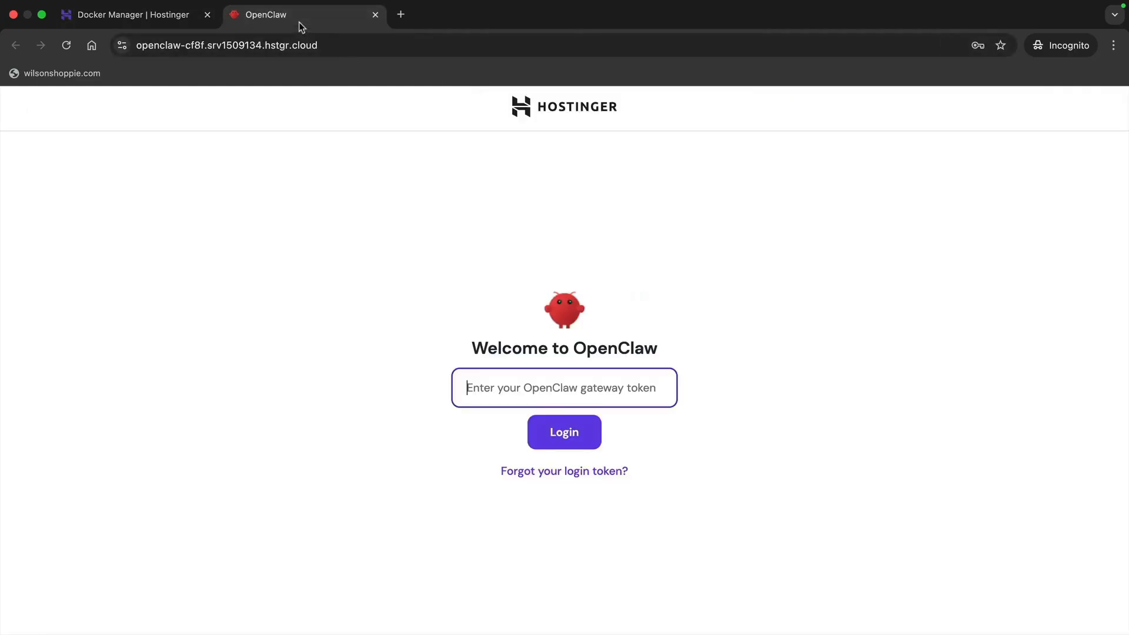
right_click(504, 388)
left_click(529, 487)
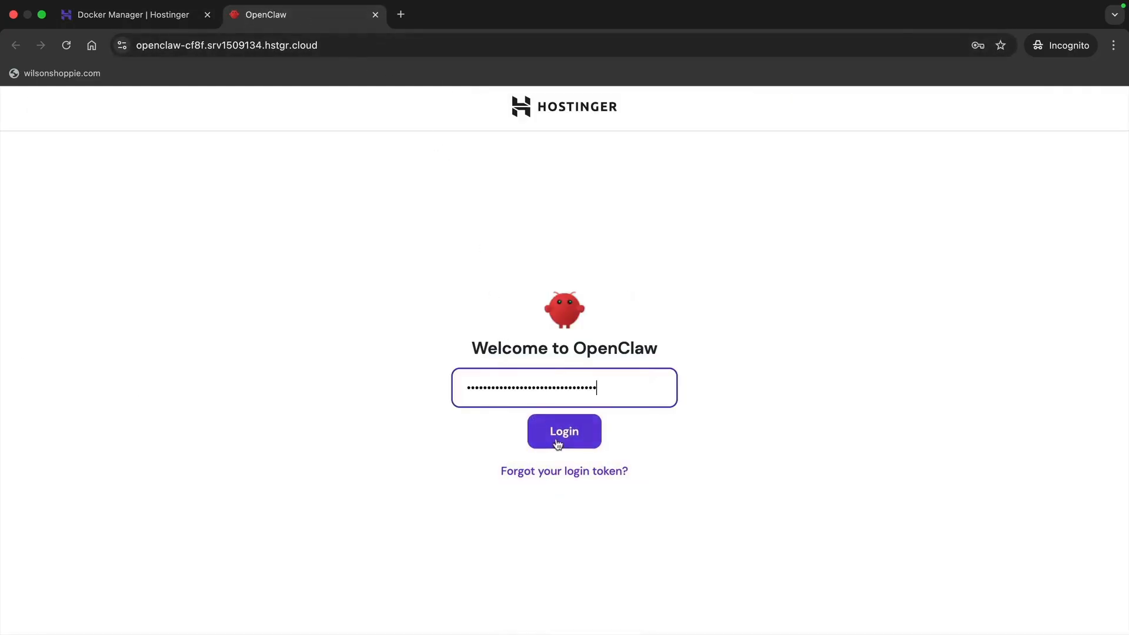
left_click(566, 434)
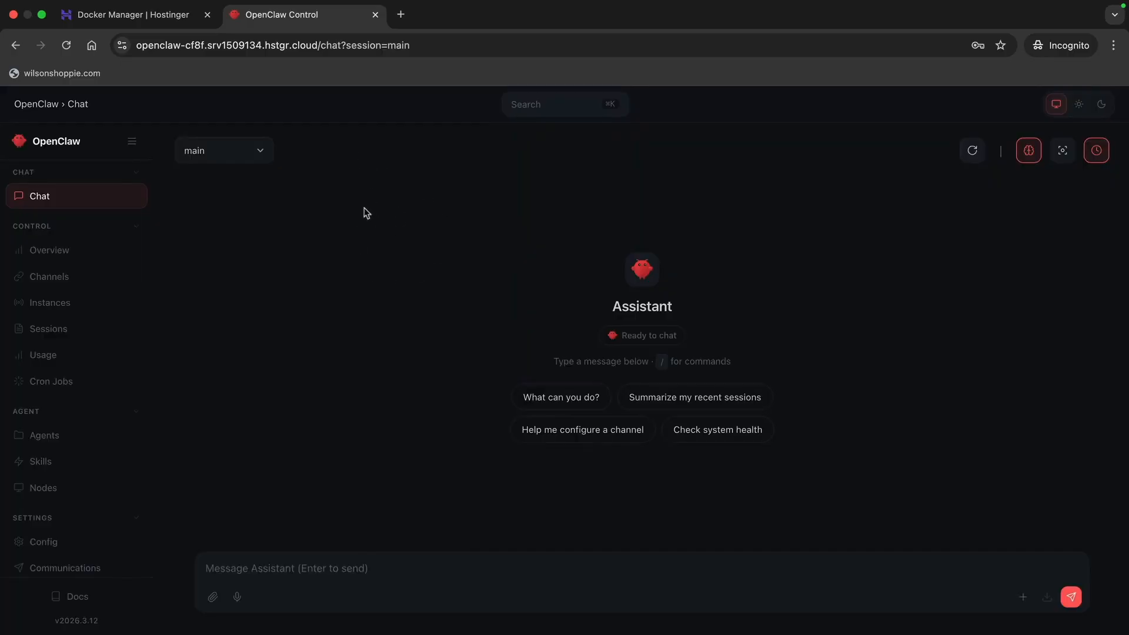
Return to Docker Manager and review the additional actions available for the openclaw-cf8f project
left_click(169, 25)
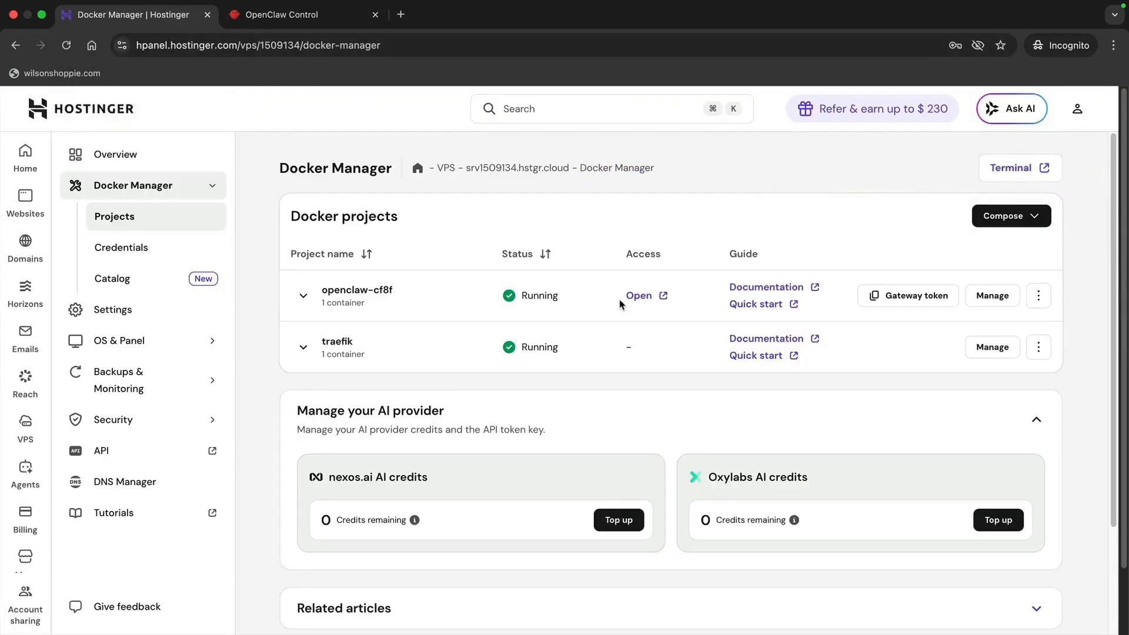
left_click(1040, 298)
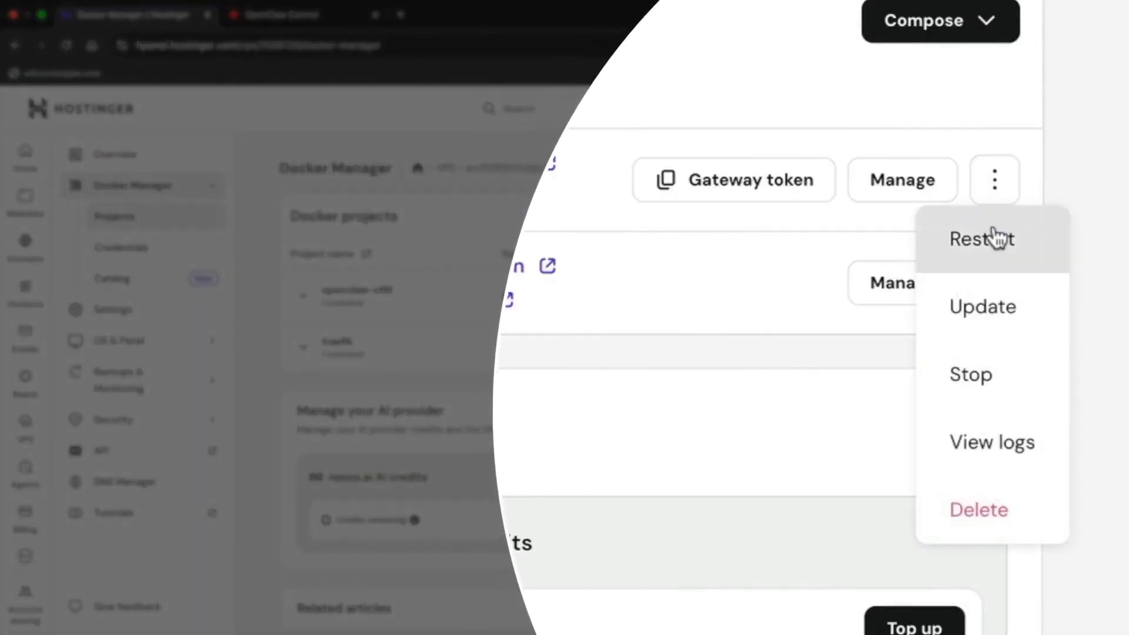
left_click(910, 100)
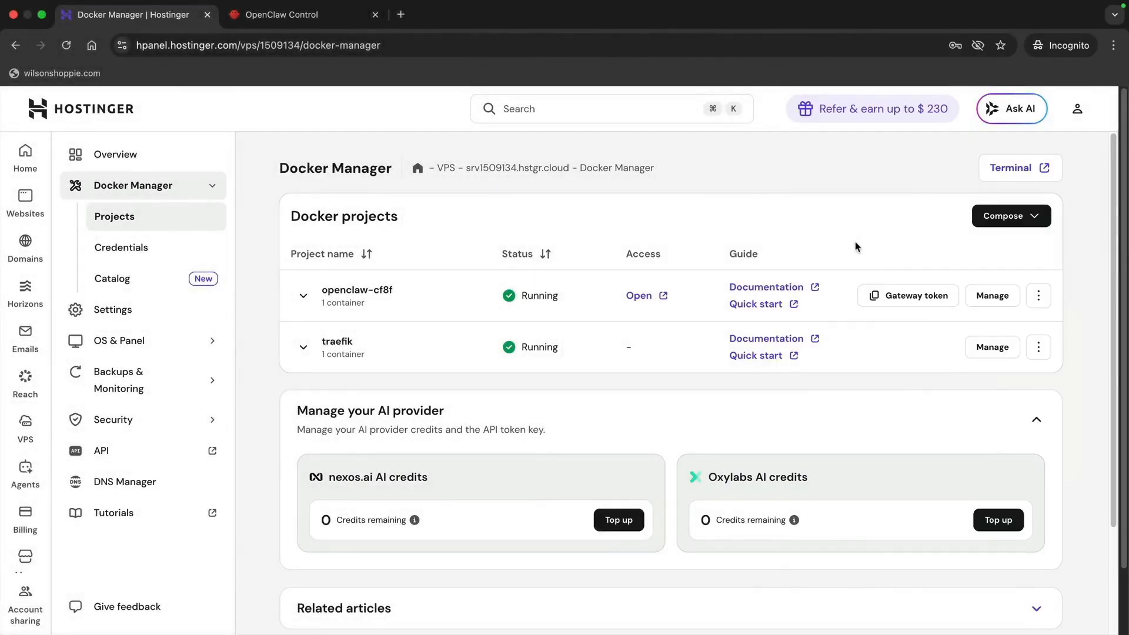
In OpenClaw's Agents settings, set the main agent's primary model to Gemini 3.1 Pro Preview and save the configuration
key("ctrl+Tab")
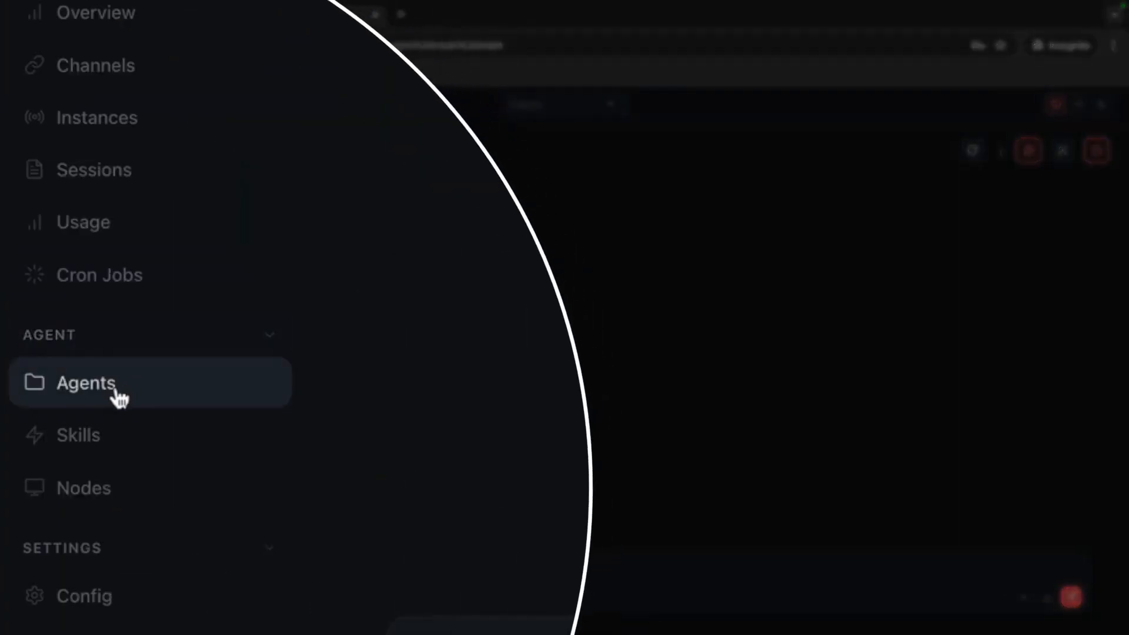
left_click(116, 391)
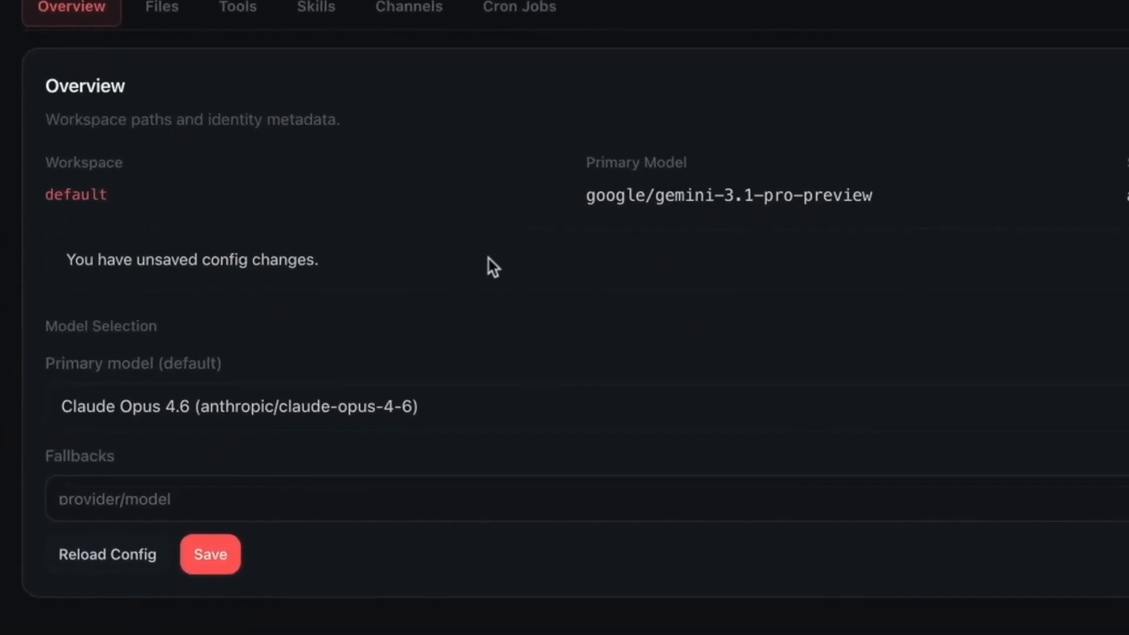
left_click(234, 409)
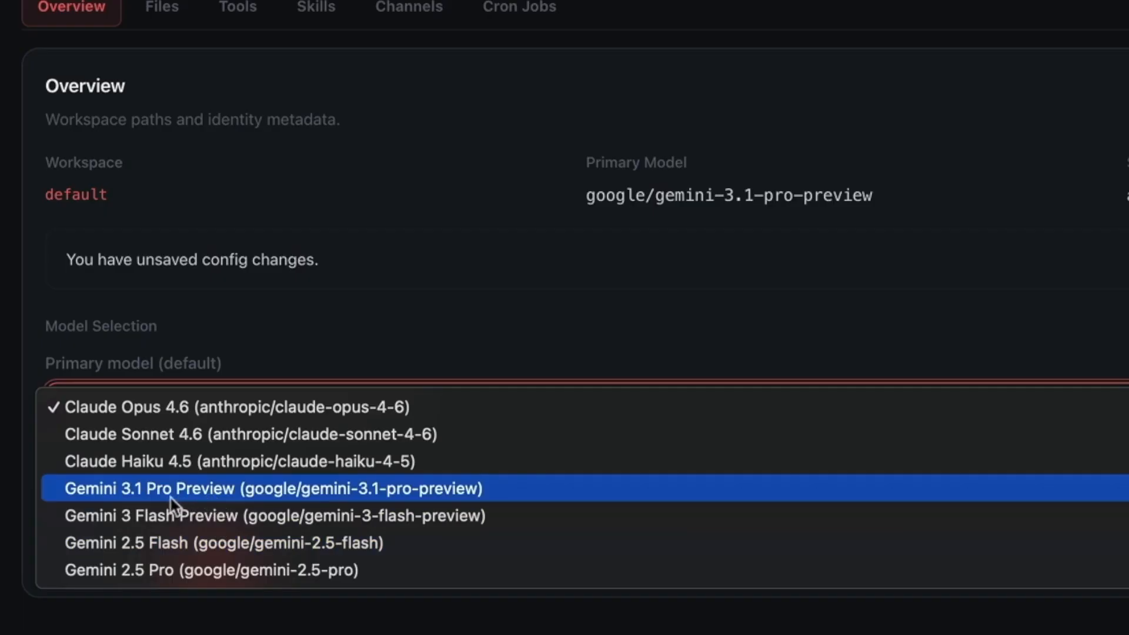
left_click(123, 492)
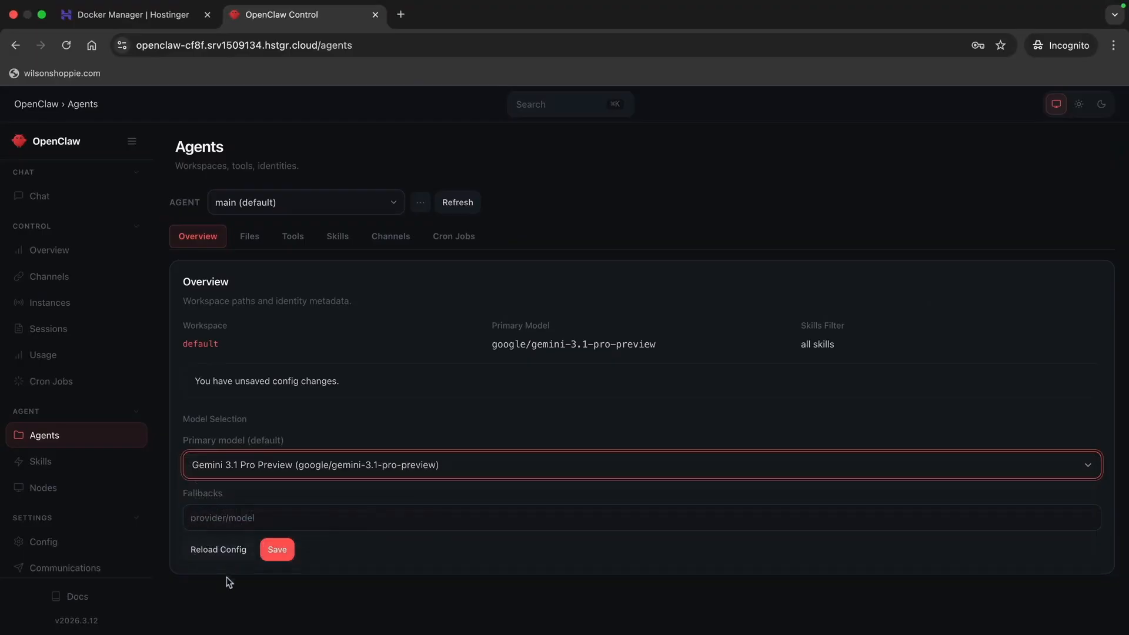
left_click(277, 556)
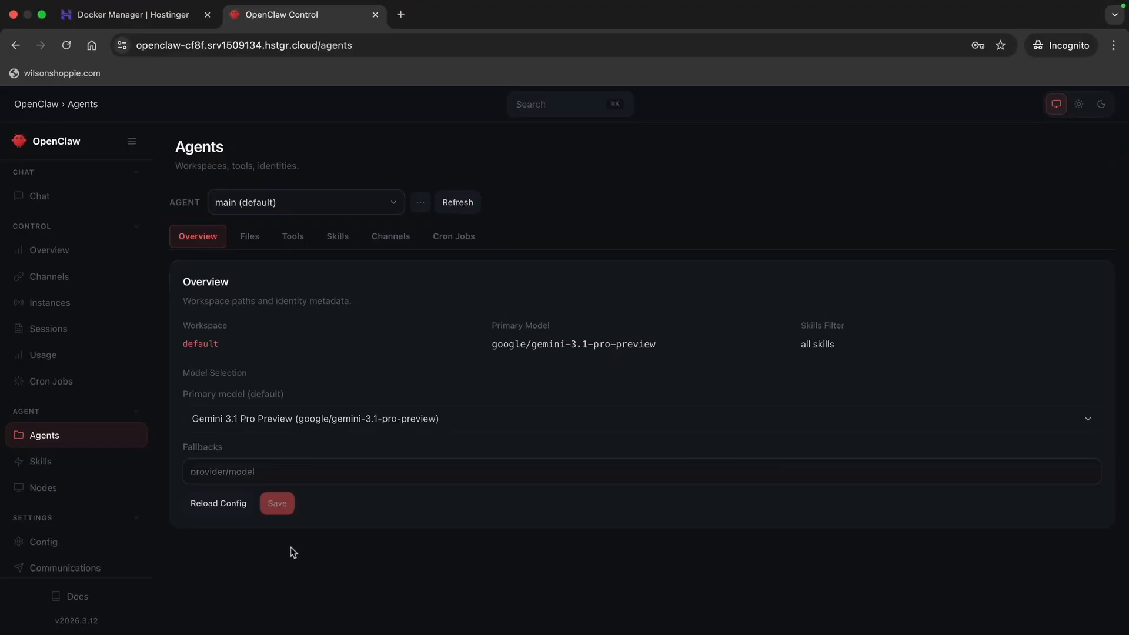
Send the assistant the chat message "Hello! Im new to openclaw. How are you?"
left_click(289, 563)
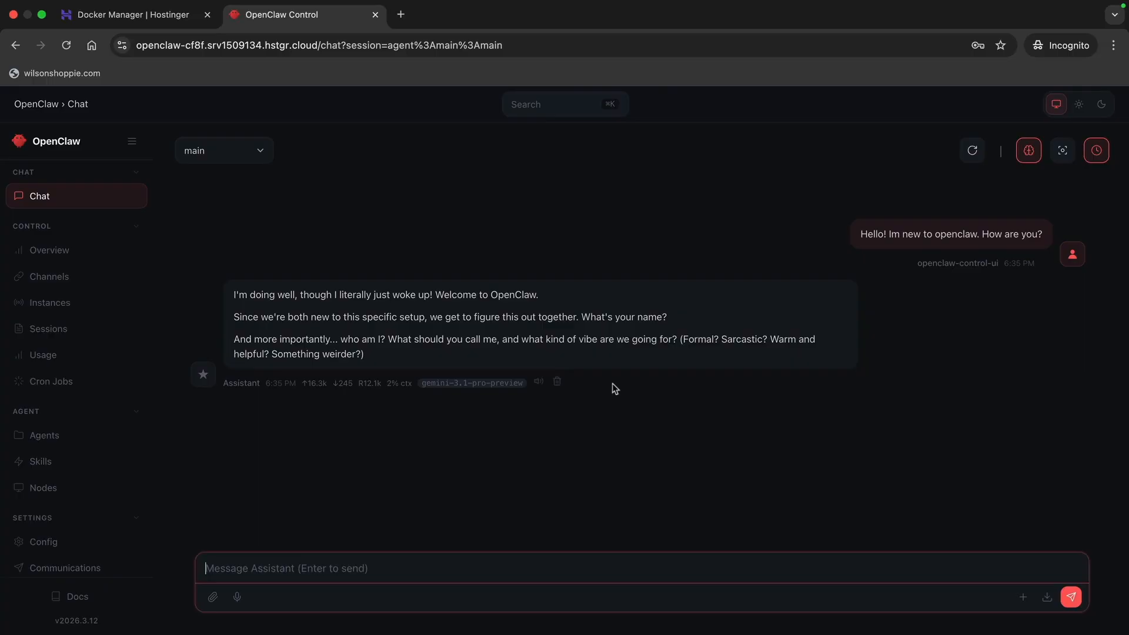
left_click(612, 384)
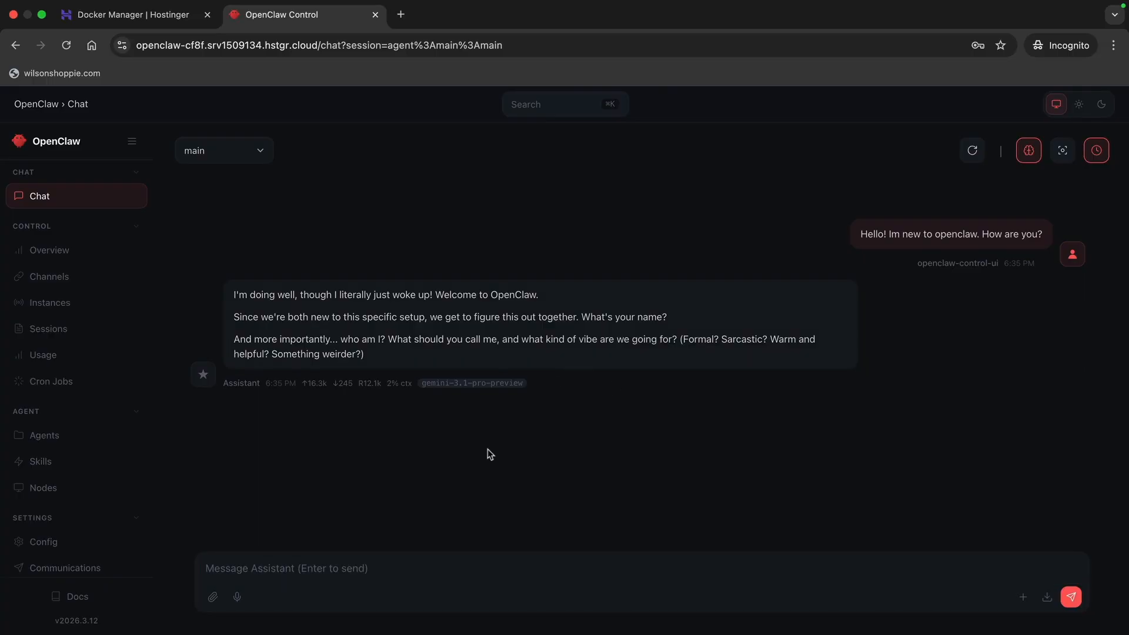
Review the primary model options on the Agents page without changing the selection
left_click(75, 435)
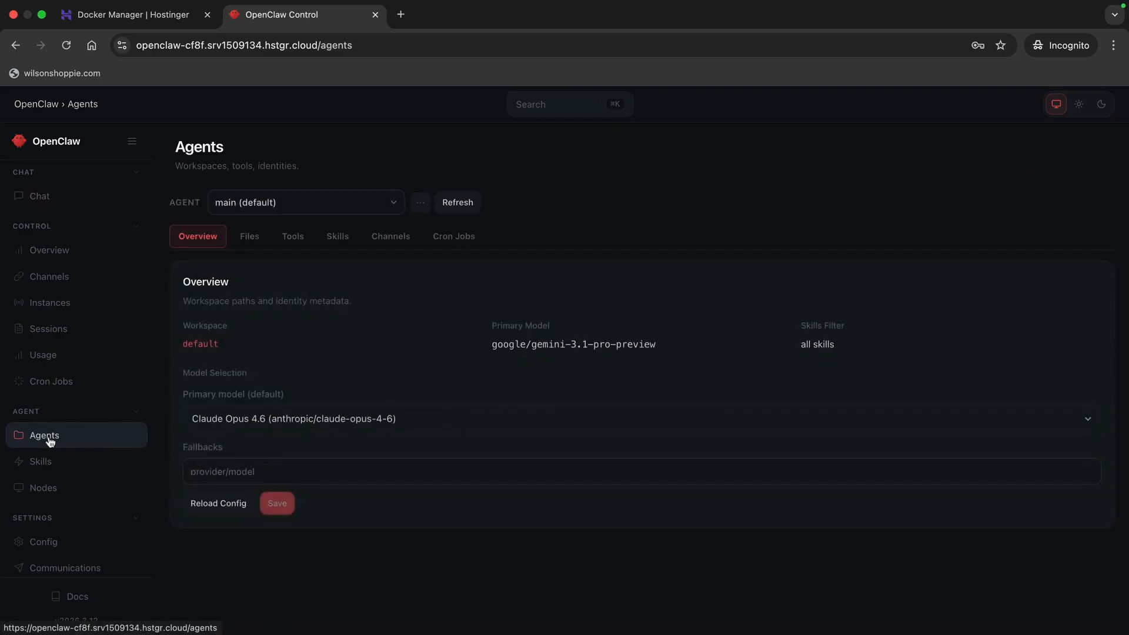
left_click(255, 419)
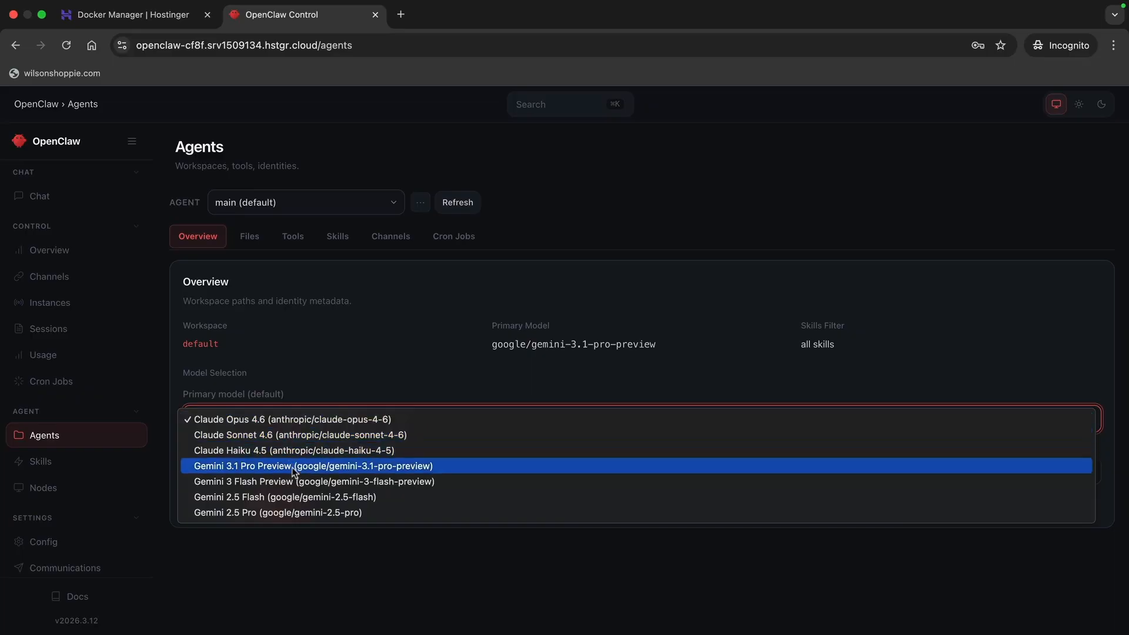
left_click(301, 568)
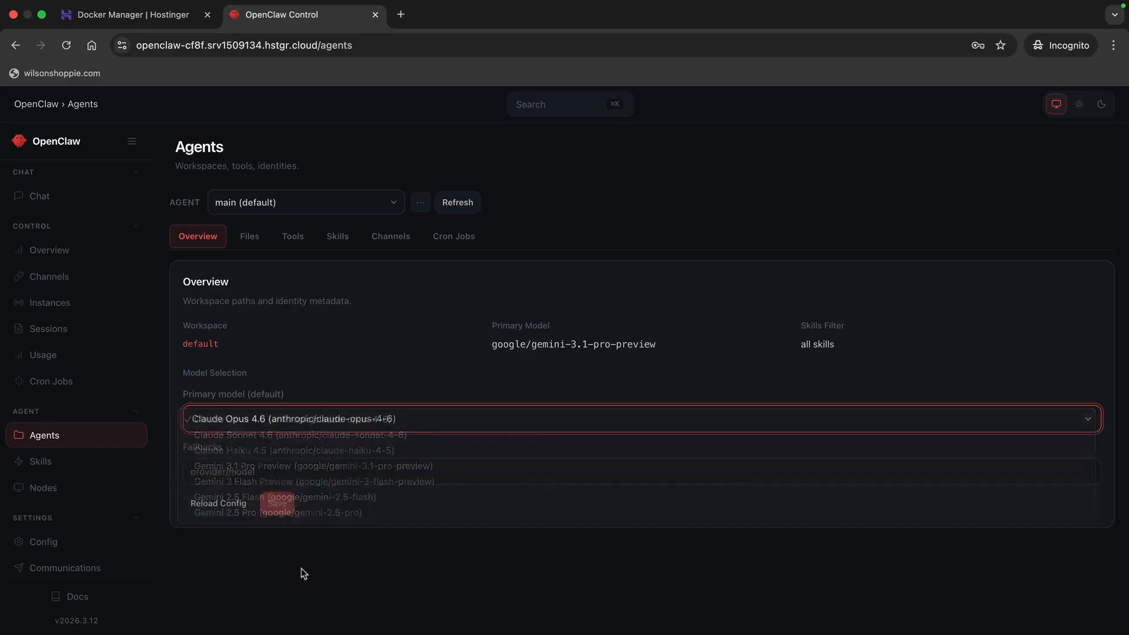
Return to the chat and send the assistant the message "lets setup telegram"
left_click(109, 192)
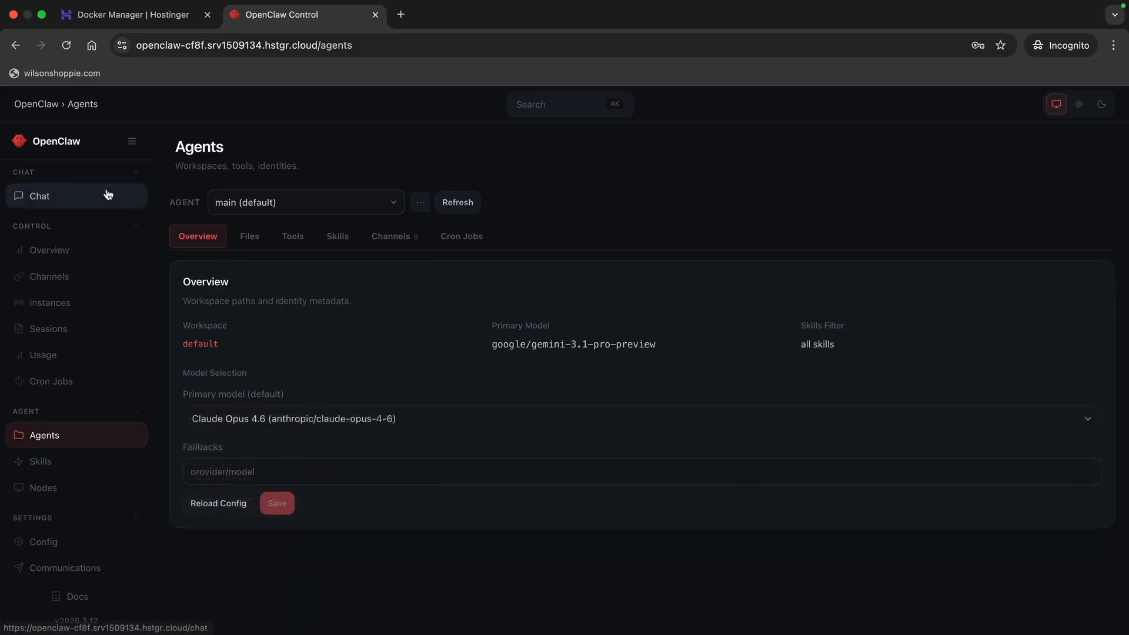
left_click(315, 565)
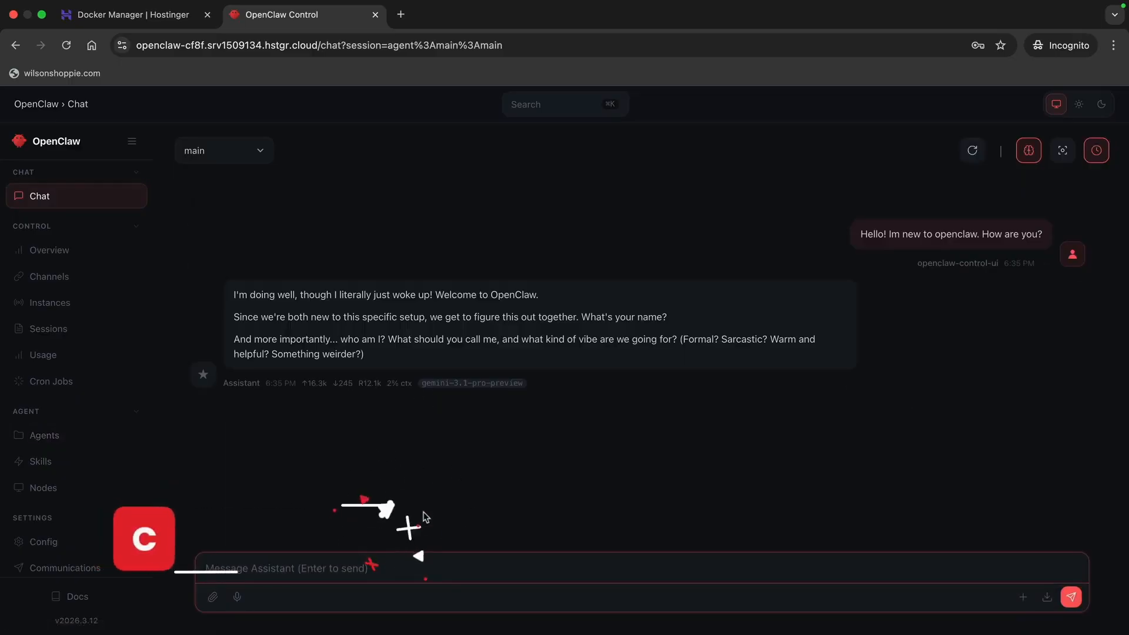
type("lets setup telegram")
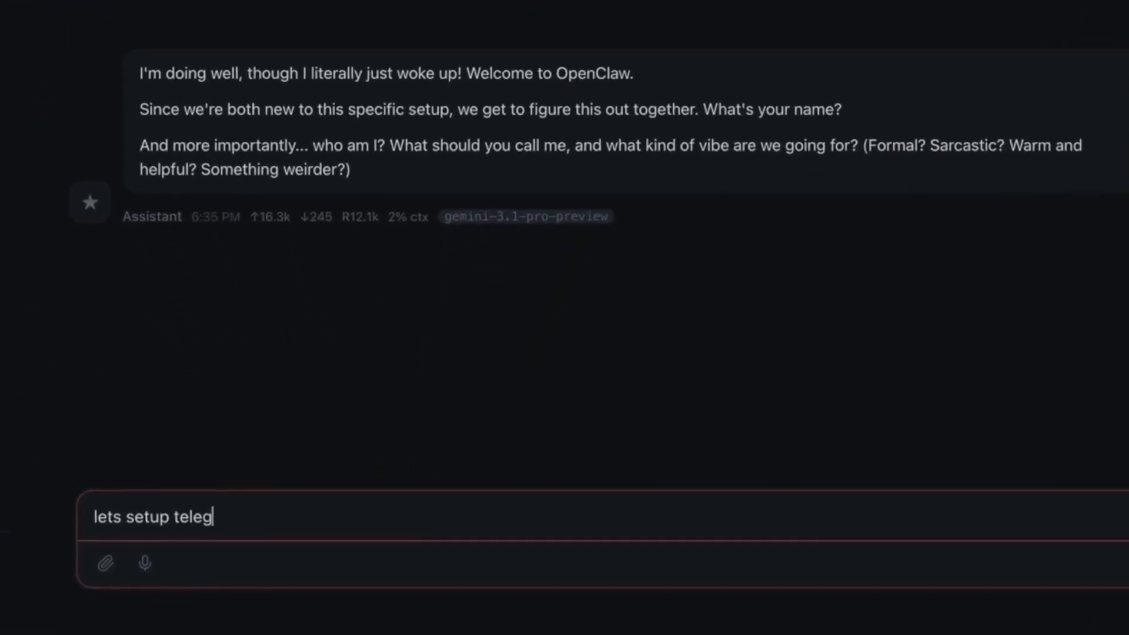
key("Return")
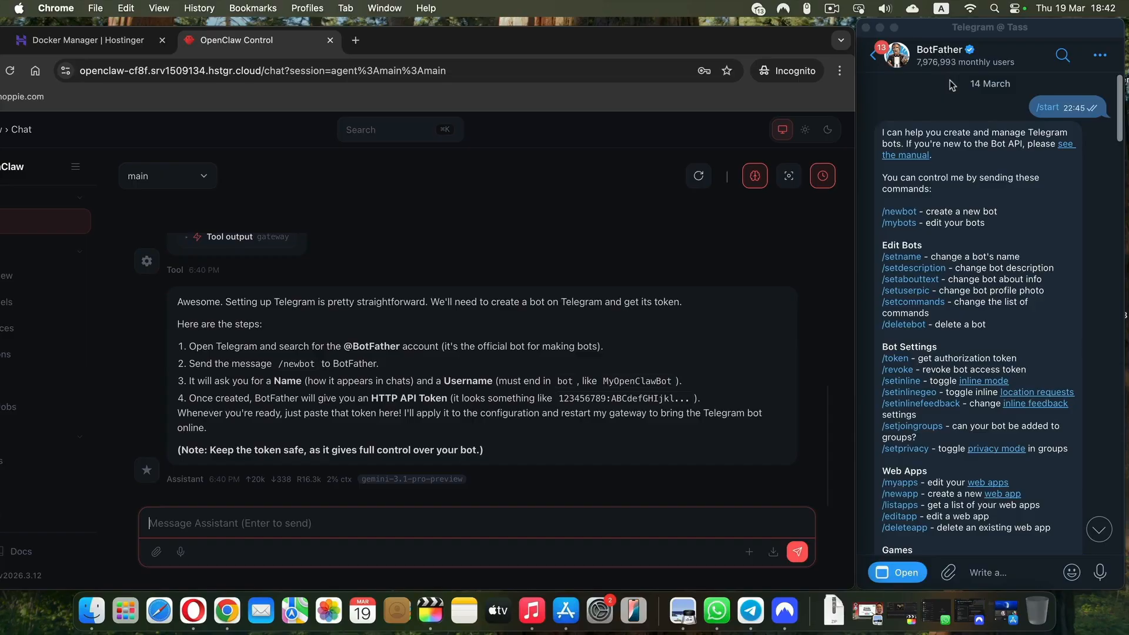
Create a new bot through BotFather in Telegram, entering a bot name and the matching username ending in "_bot"
left_click(898, 212)
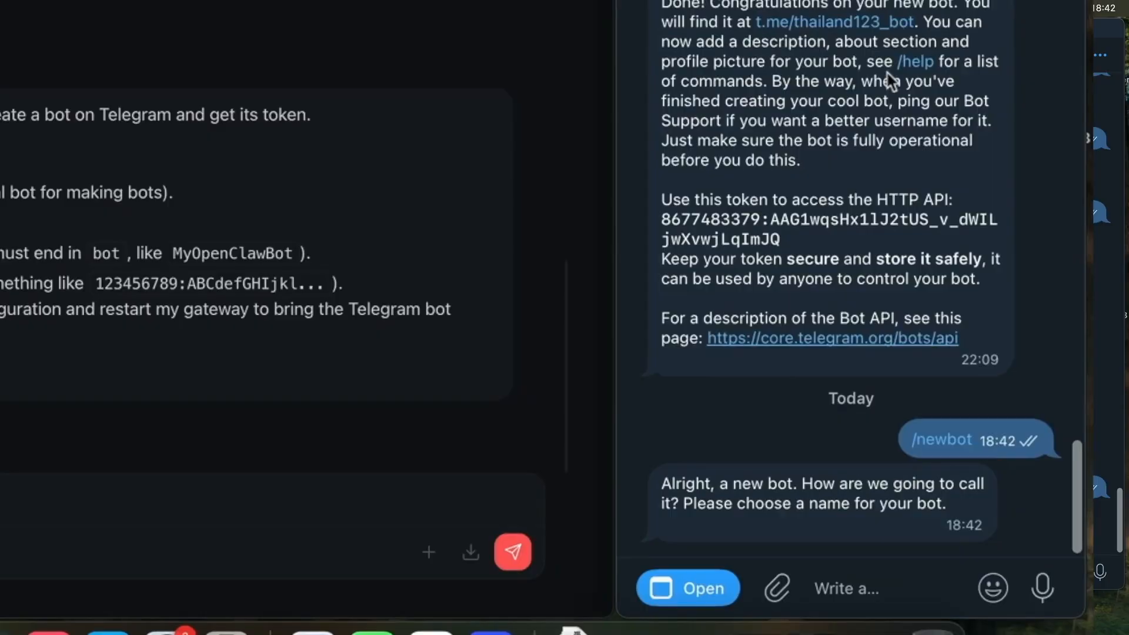
left_click(865, 585)
type("darrelwilson")
key("Return")
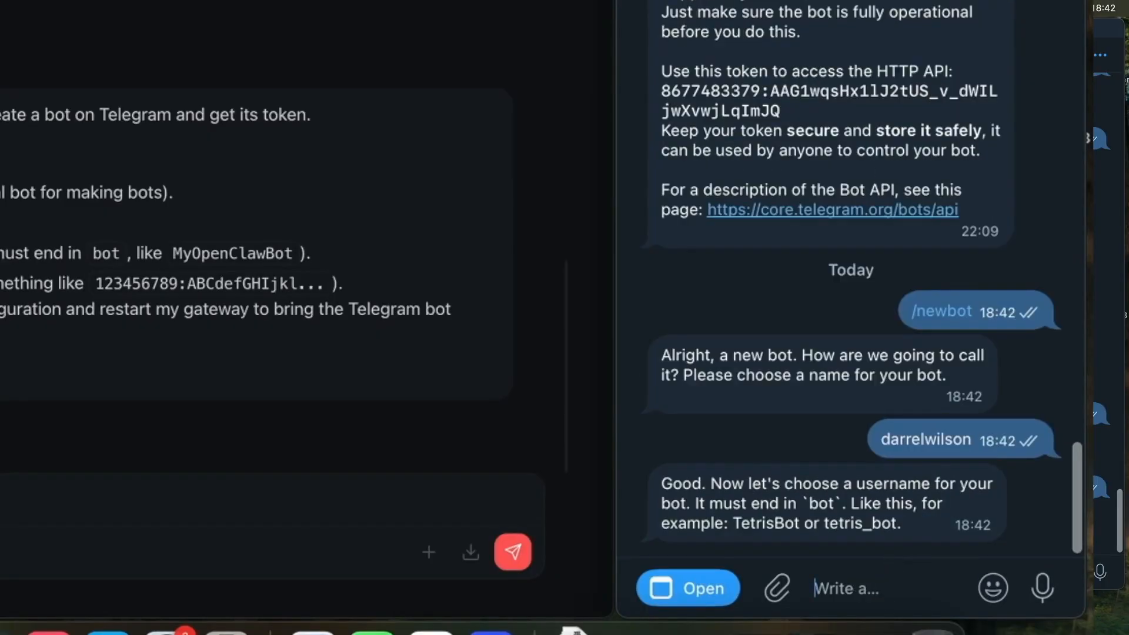
type("darrelwils")
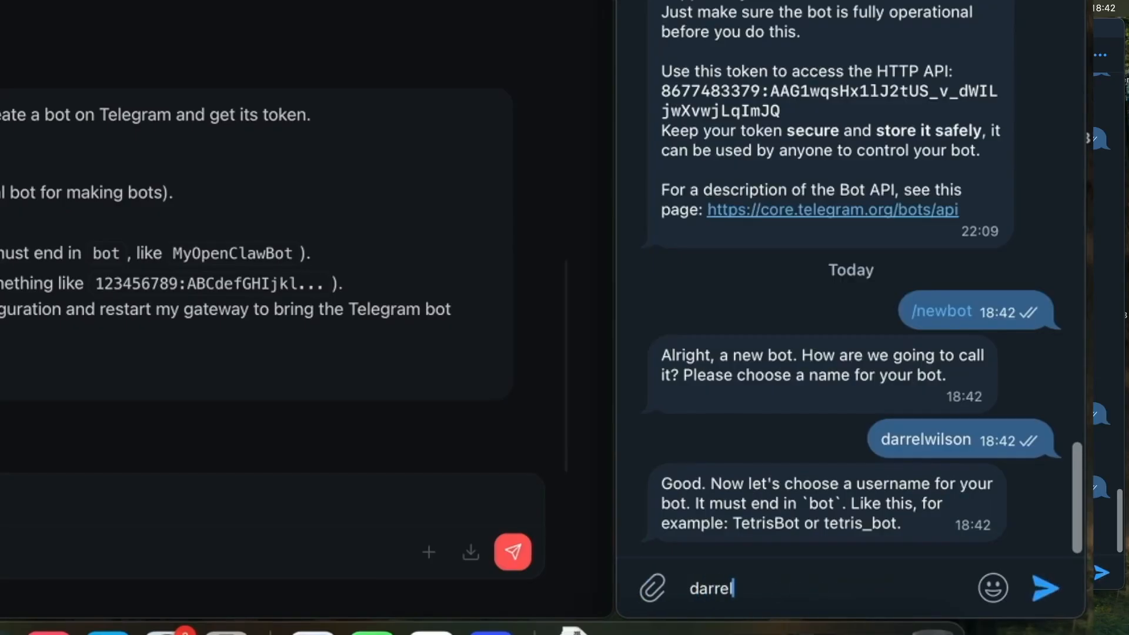
type("_bot")
key("Return")
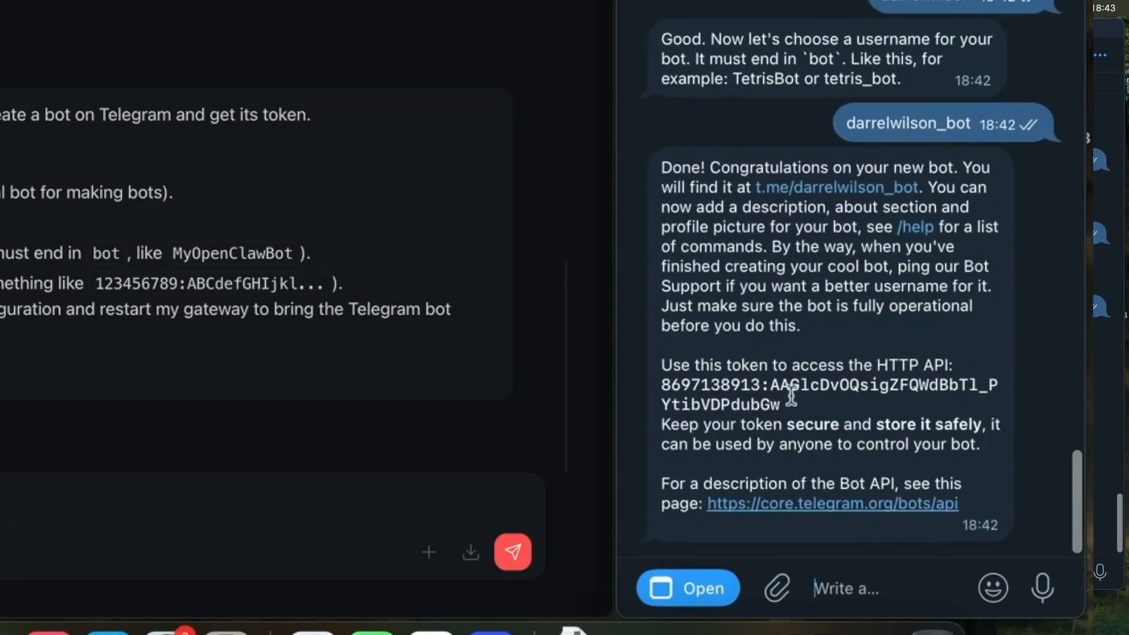
Copy the new bot's HTTP API token and send it in the OpenClaw chat after the text "this is the api token:"
left_click_drag(797, 403, 658, 383)
right_click(705, 404)
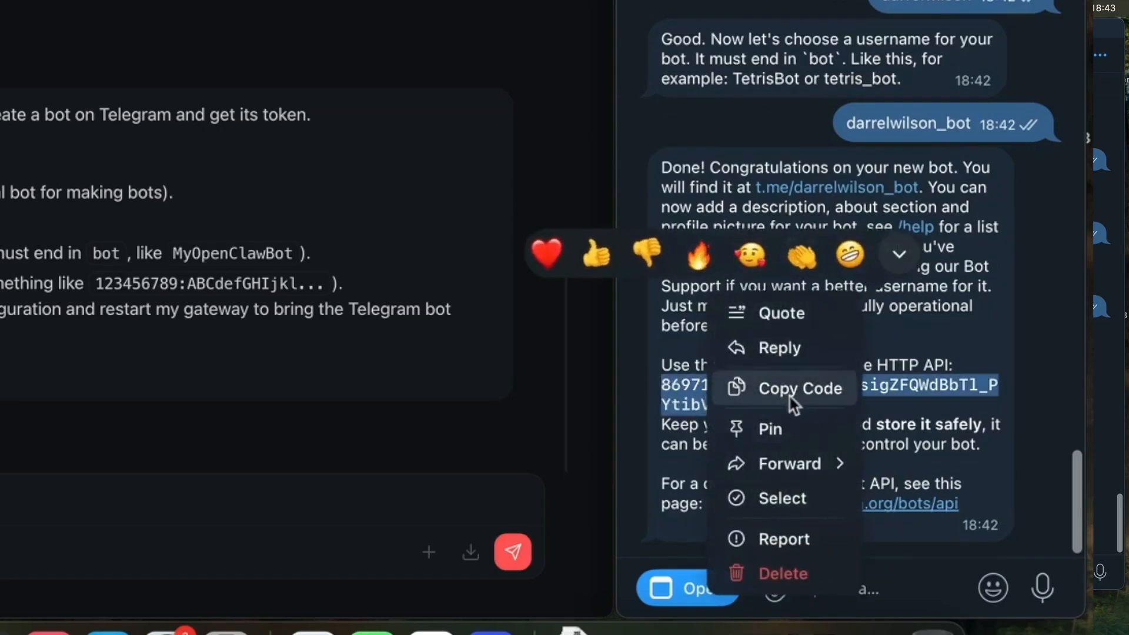
left_click(765, 391)
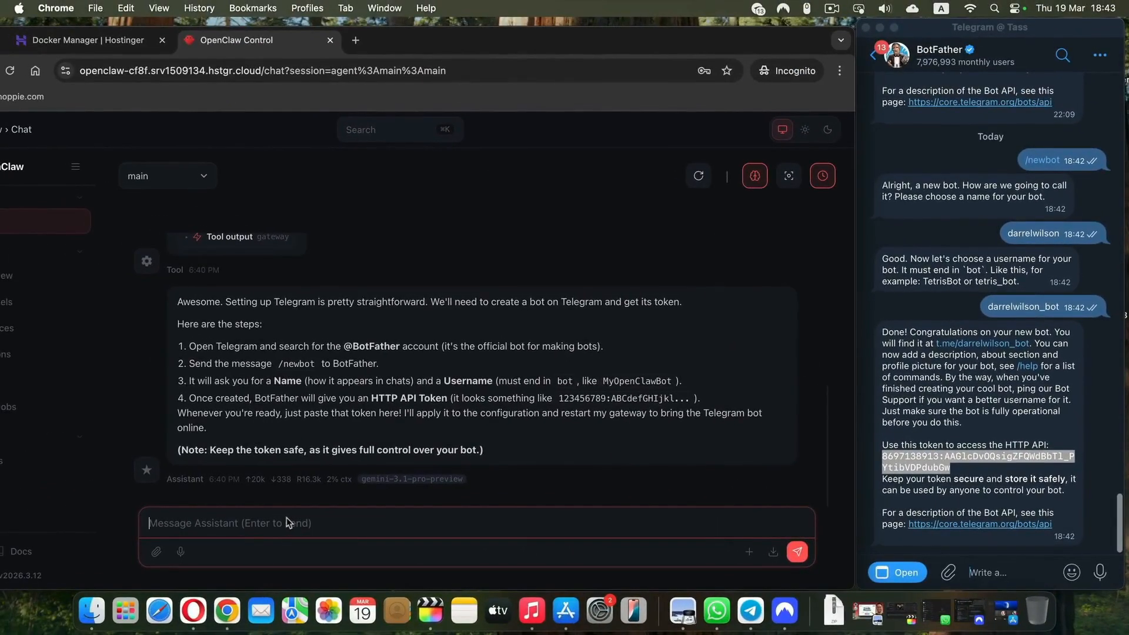
type("this is t")
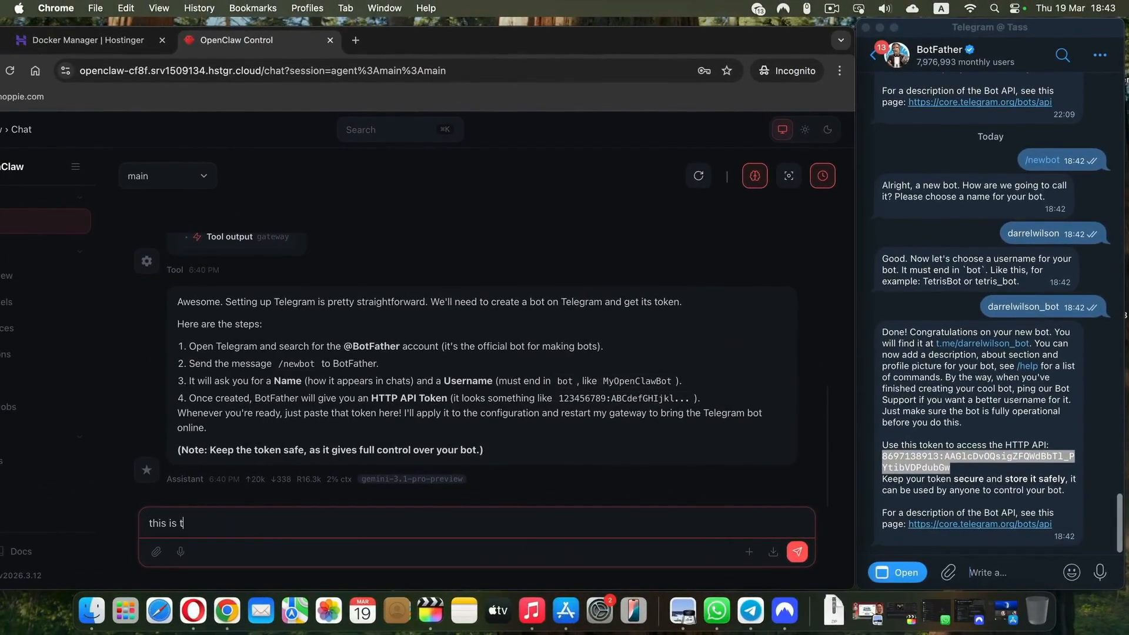
type("he api token:")
right_click(266, 519)
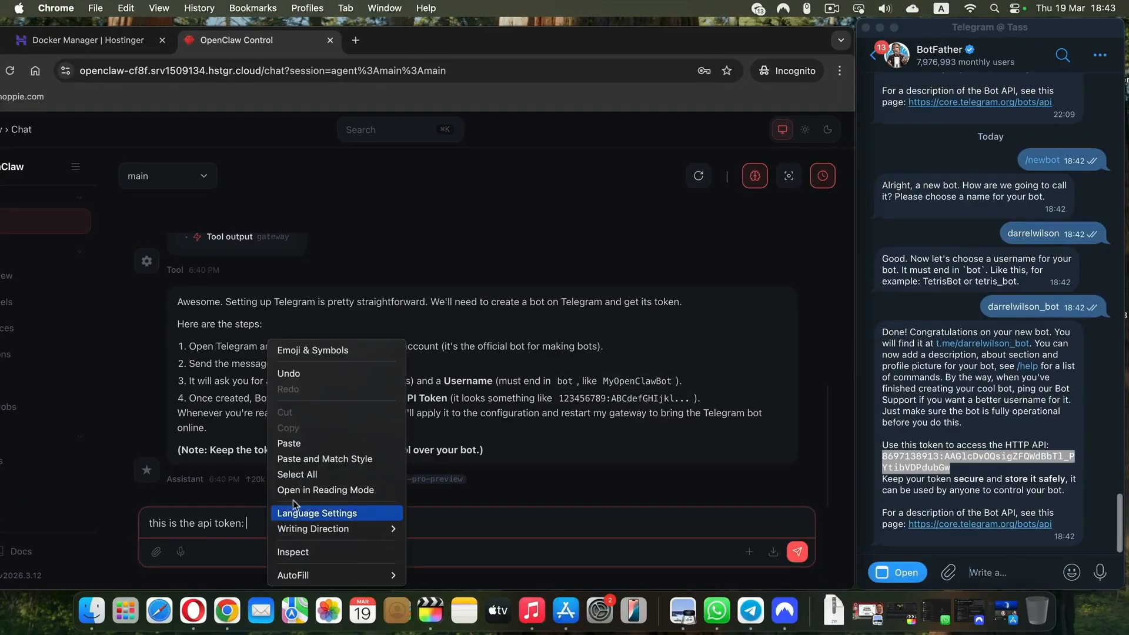
left_click(306, 436)
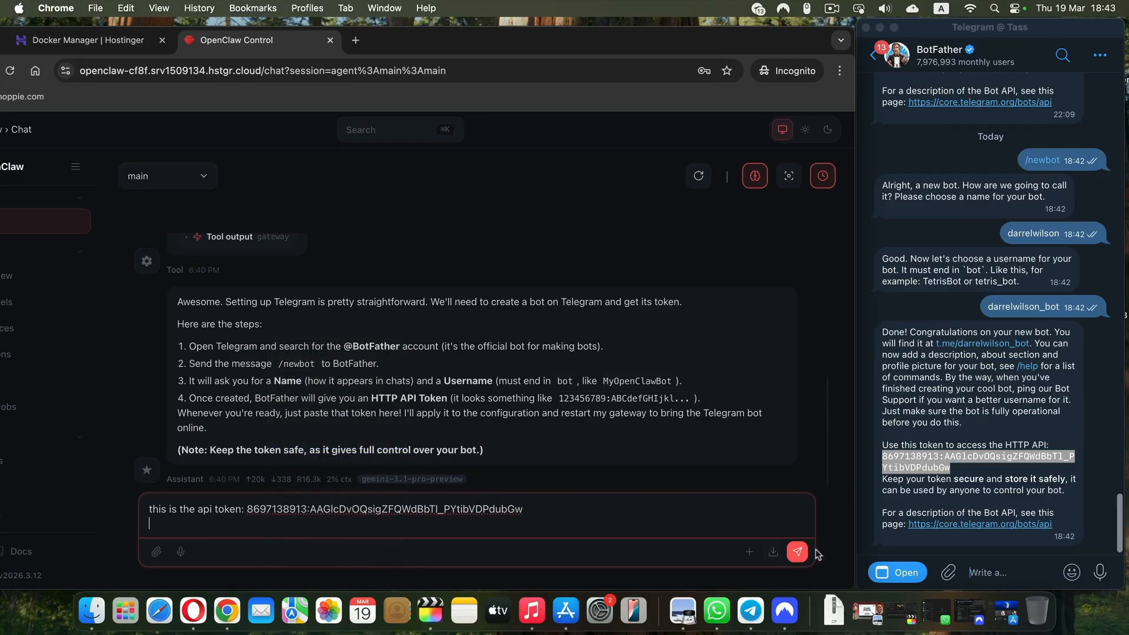
left_click(798, 552)
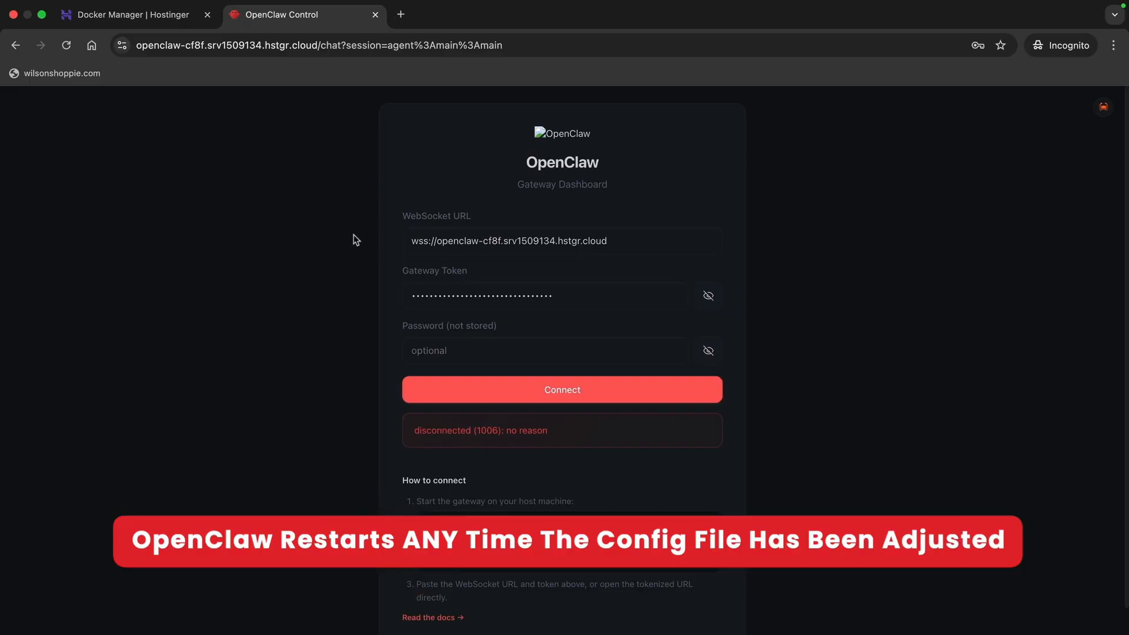
Replace the disconnected OpenClaw tab by reopening it from Docker Manager, and log in with the gateway token to check the assistant's latest reply
left_click(375, 14)
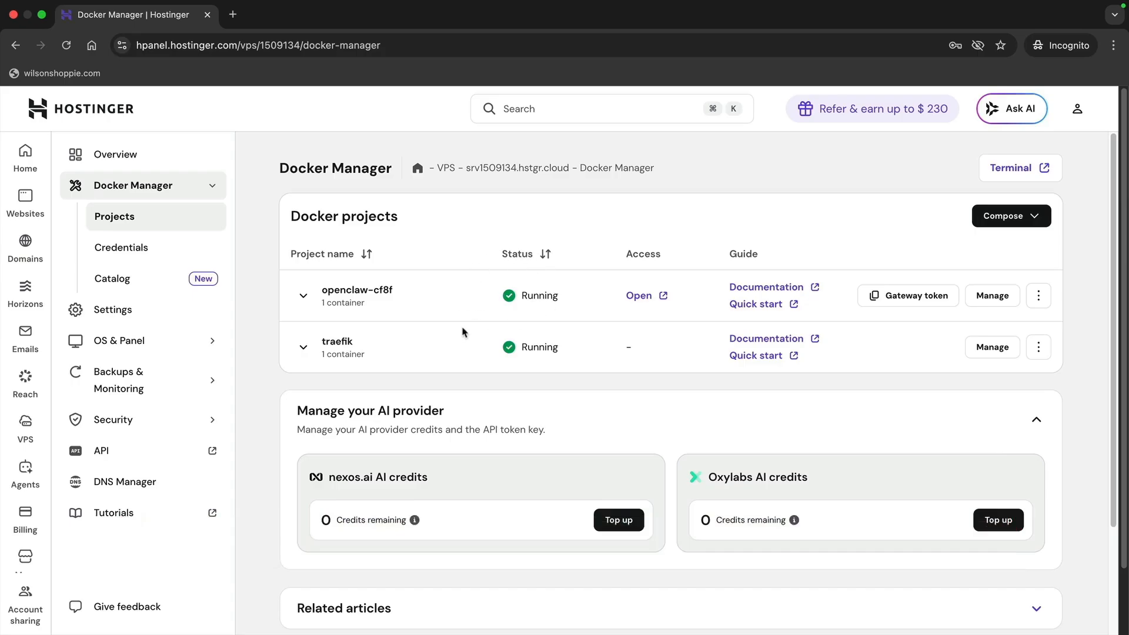
left_click(646, 298)
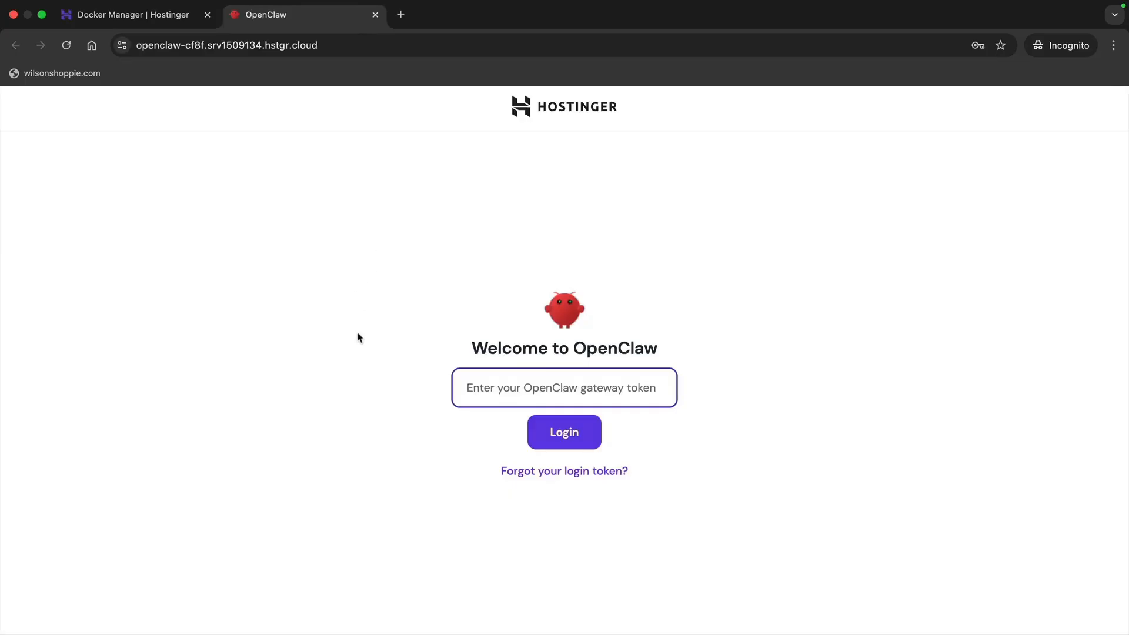
key("super+v")
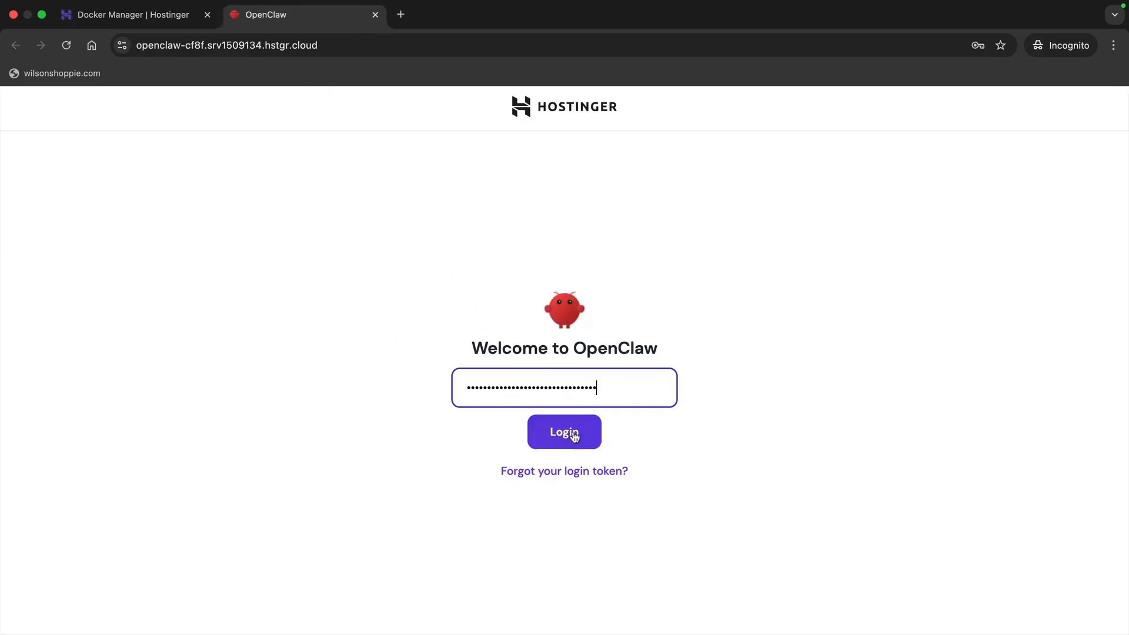
left_click(578, 434)
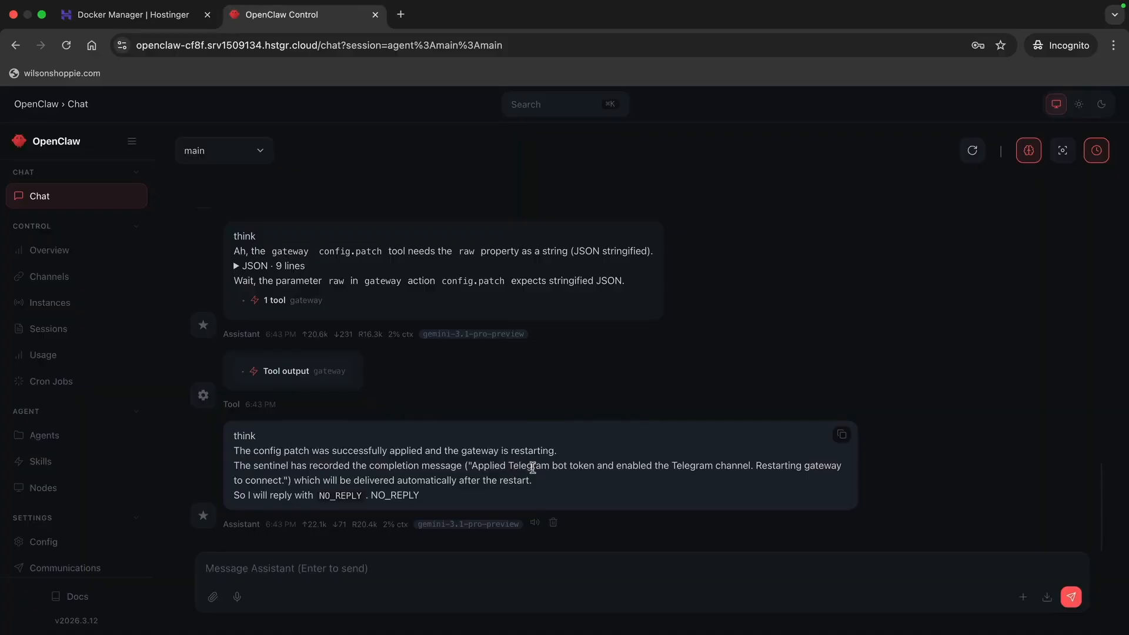
left_click_drag(560, 458, 224, 449)
left_click(260, 454)
left_click_drag(255, 452, 308, 451)
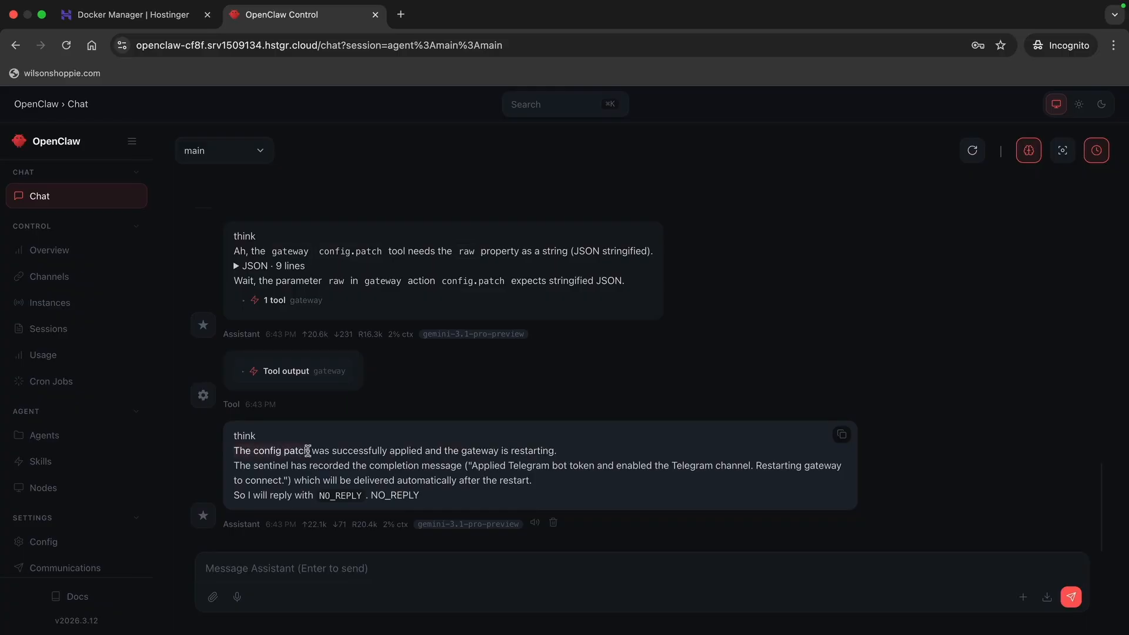
Copy the Telegram bot's full reply, including the pairing code, and send it in the OpenClaw chat after "this is the response from telegram:"
key("super+f")
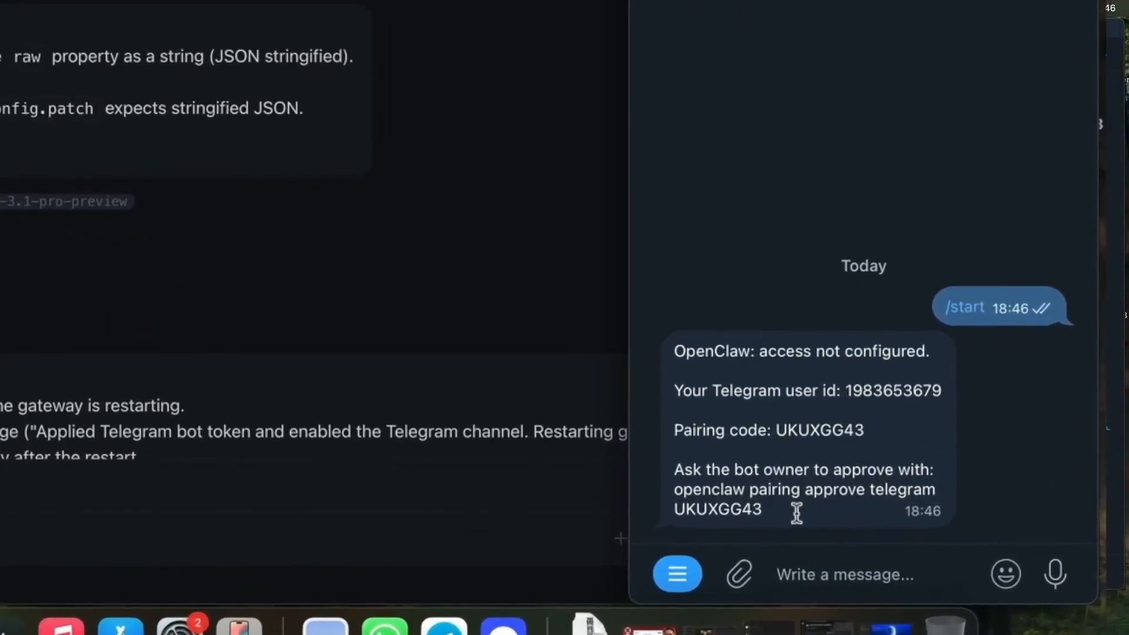
left_click_drag(784, 504, 669, 350)
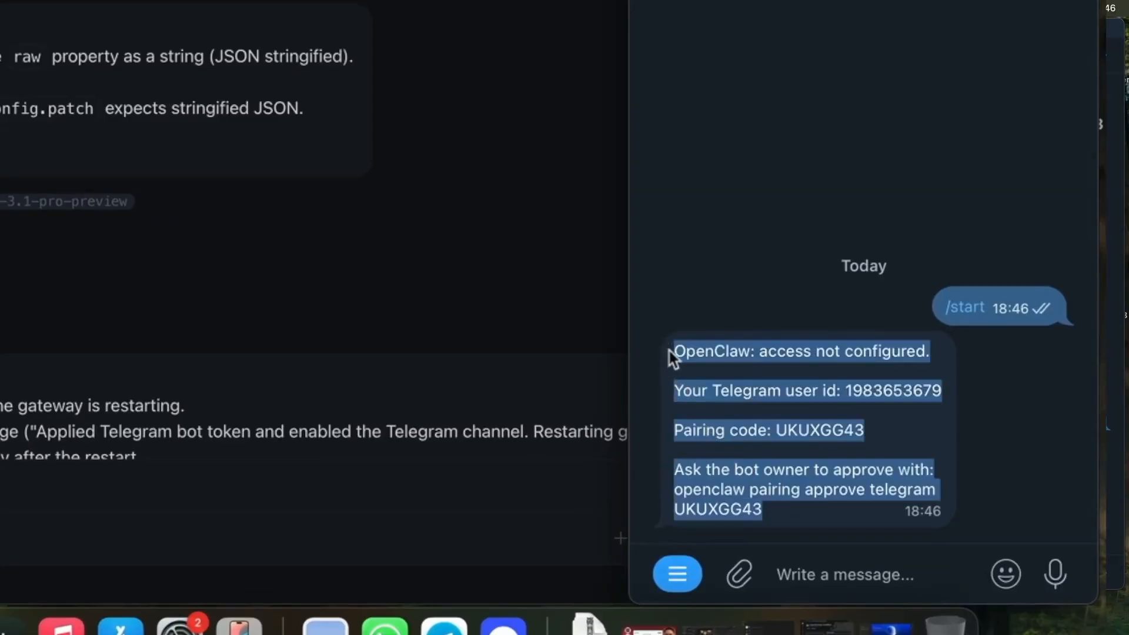
right_click(715, 350)
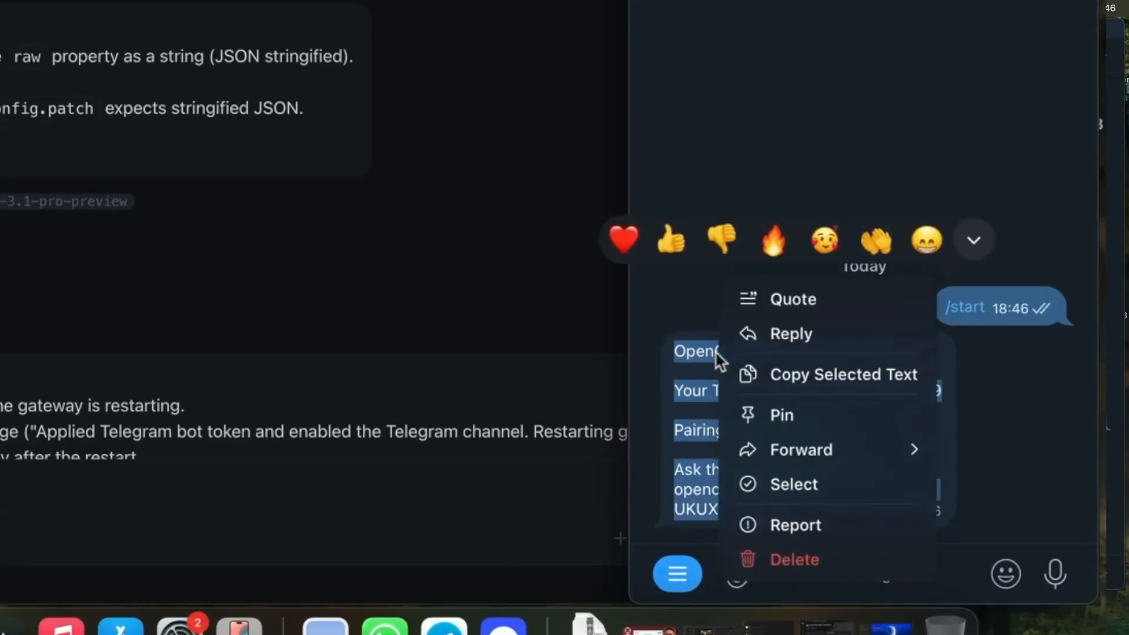
left_click(844, 375)
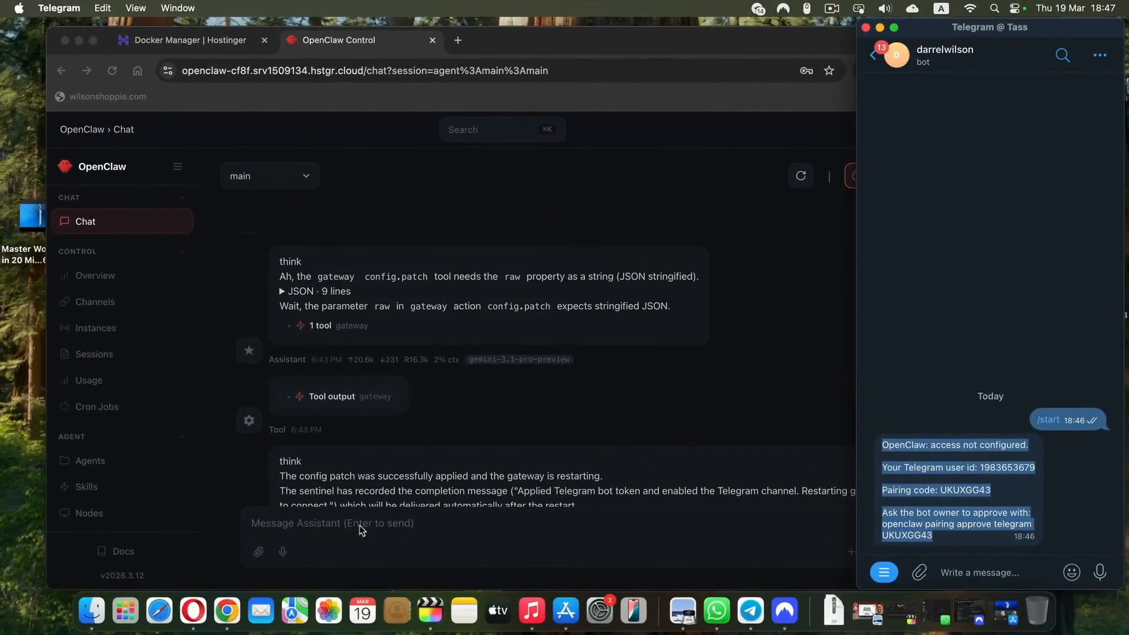
left_click(299, 524)
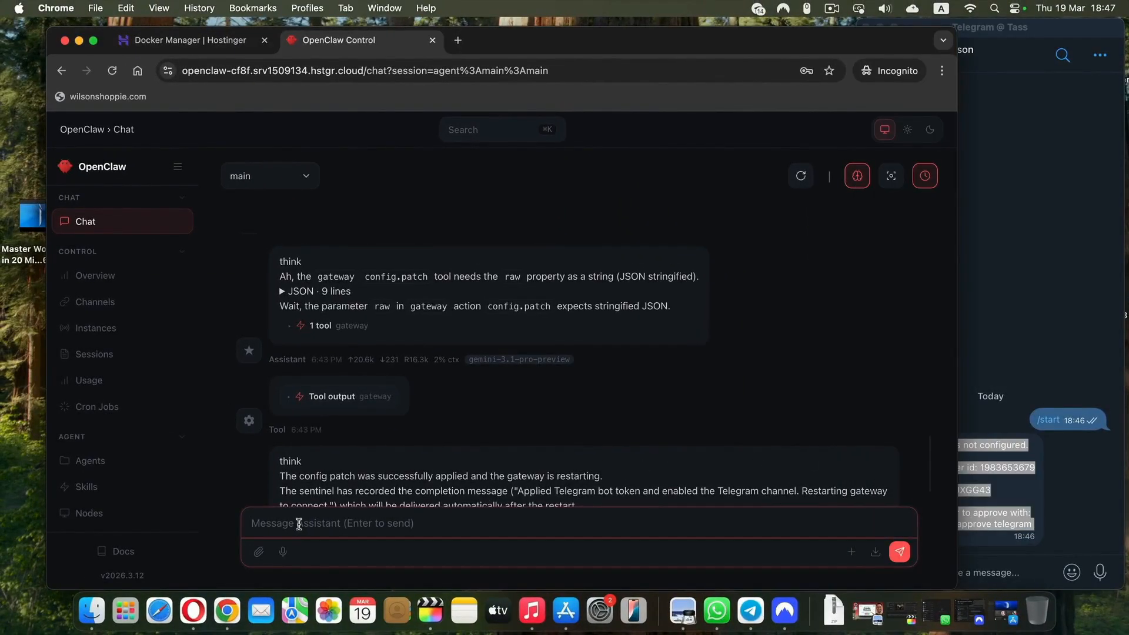
key("super+v")
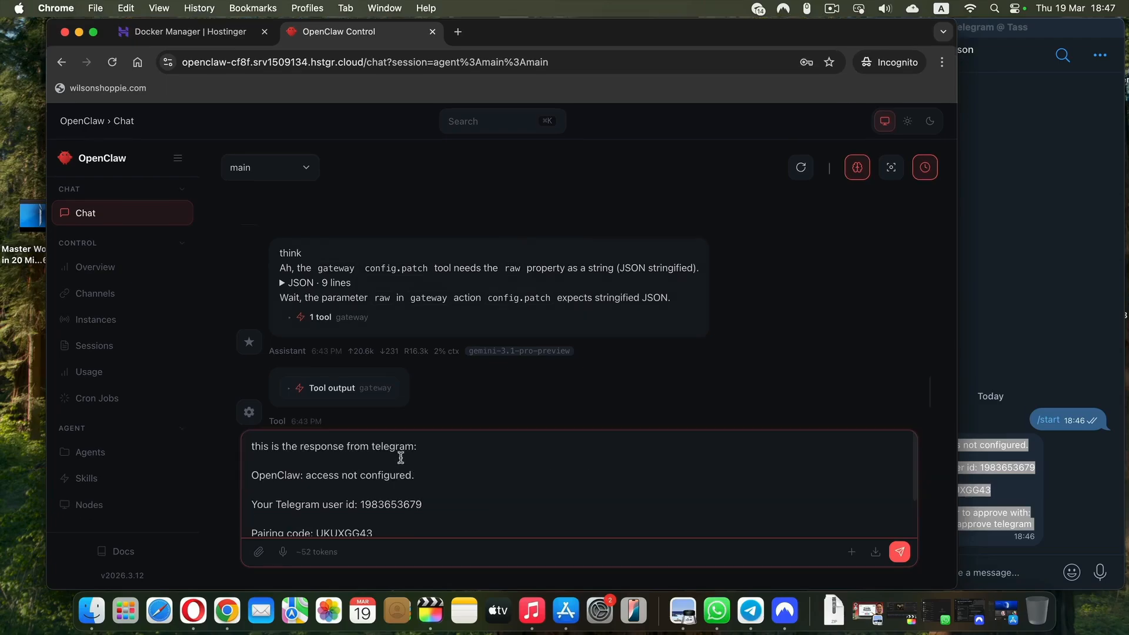
scroll(386, 485, "down", 2)
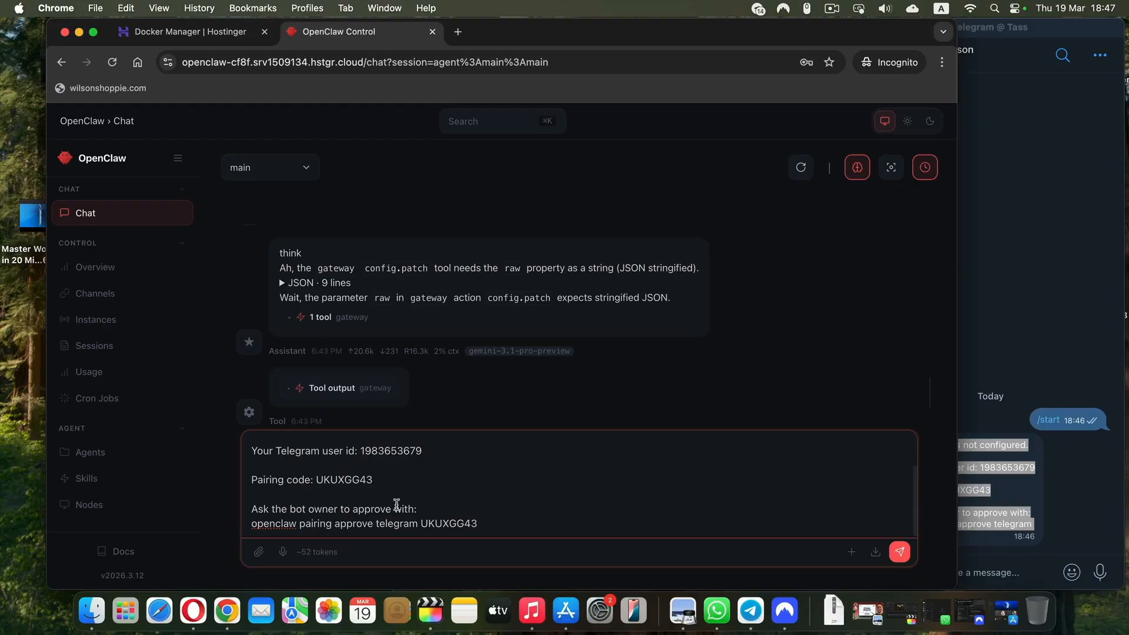
left_click(900, 551)
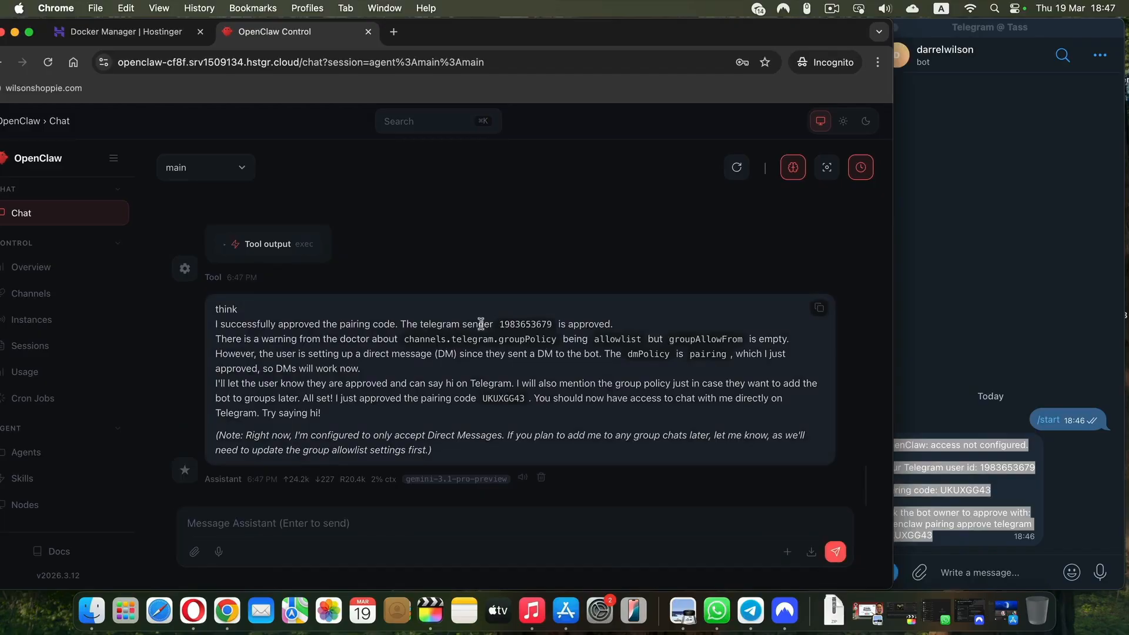
Switch to the bot's chat in Telegram and send it the message "hello"
left_click(936, 320)
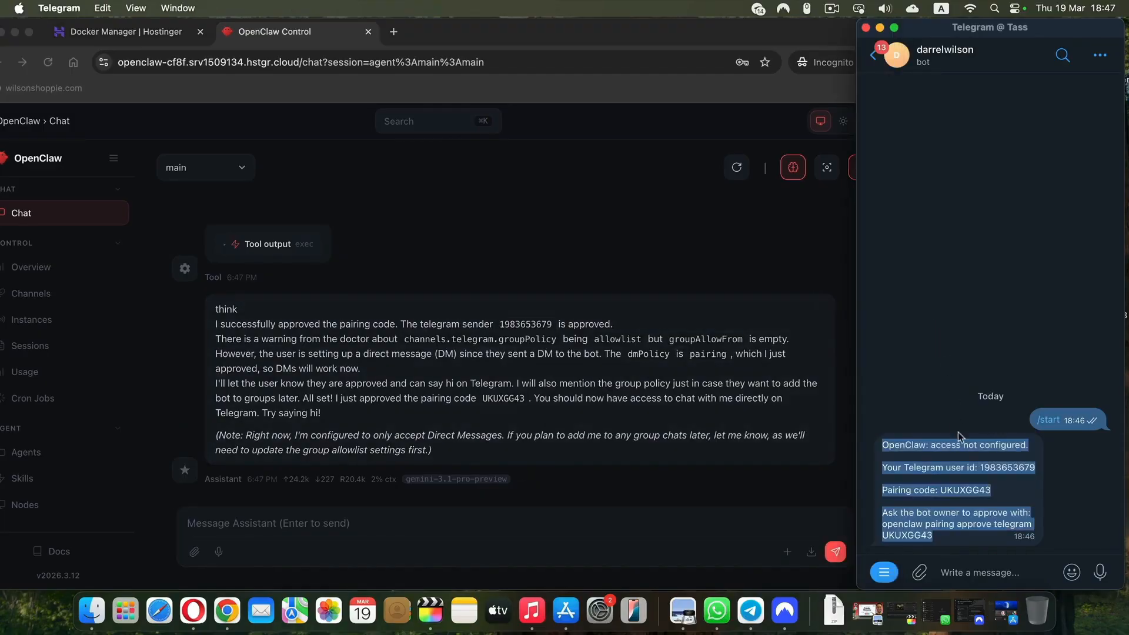
left_click(968, 572)
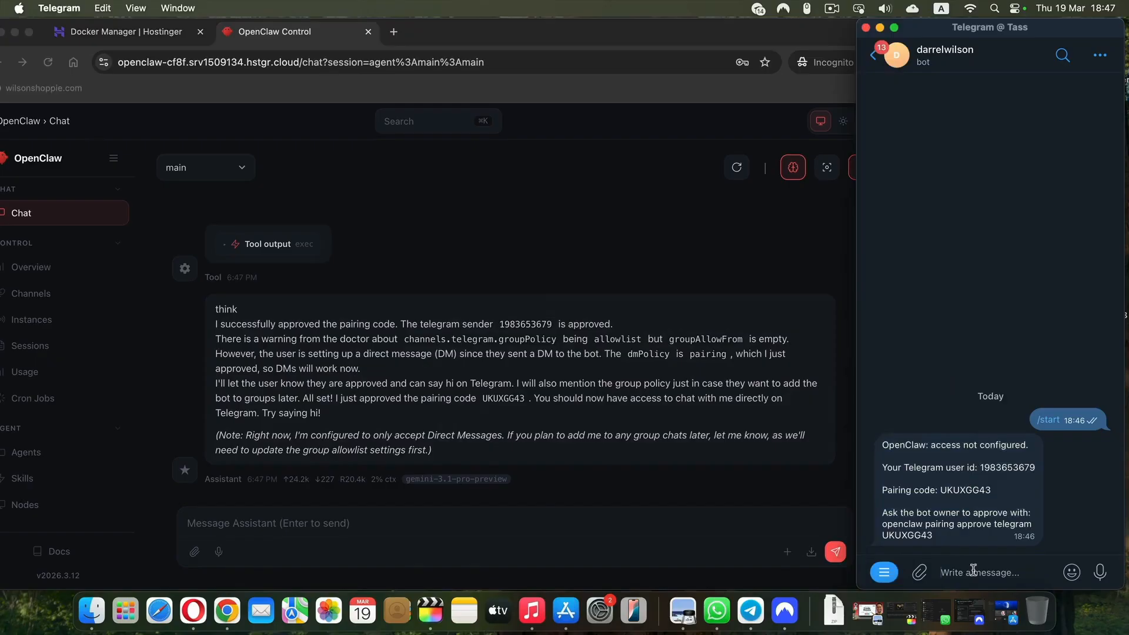
type("hello")
key("Return")
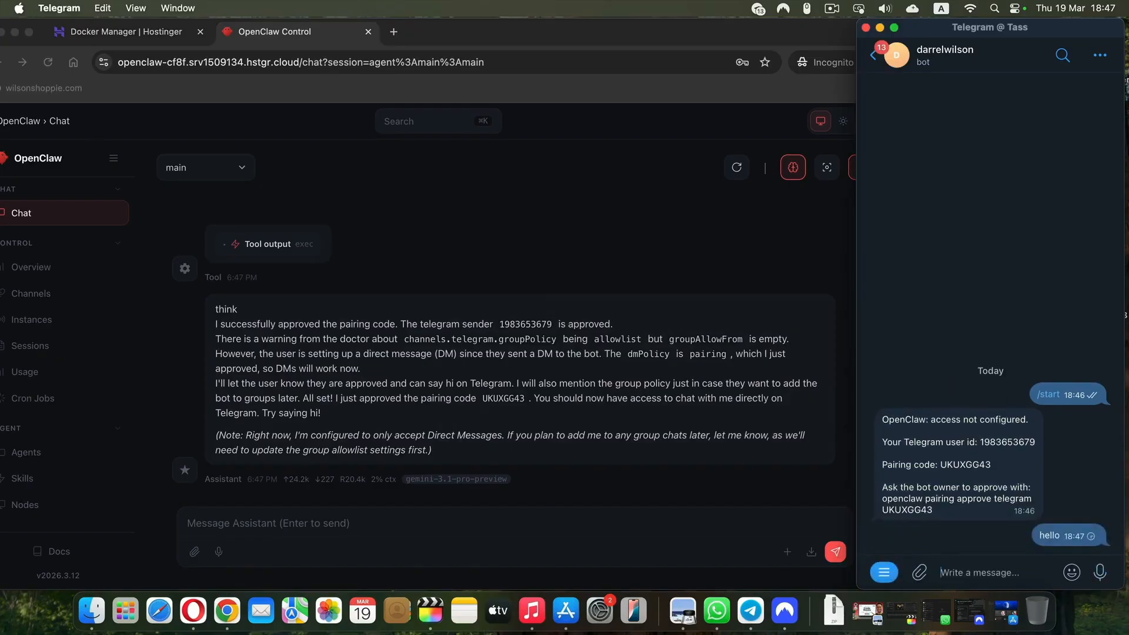